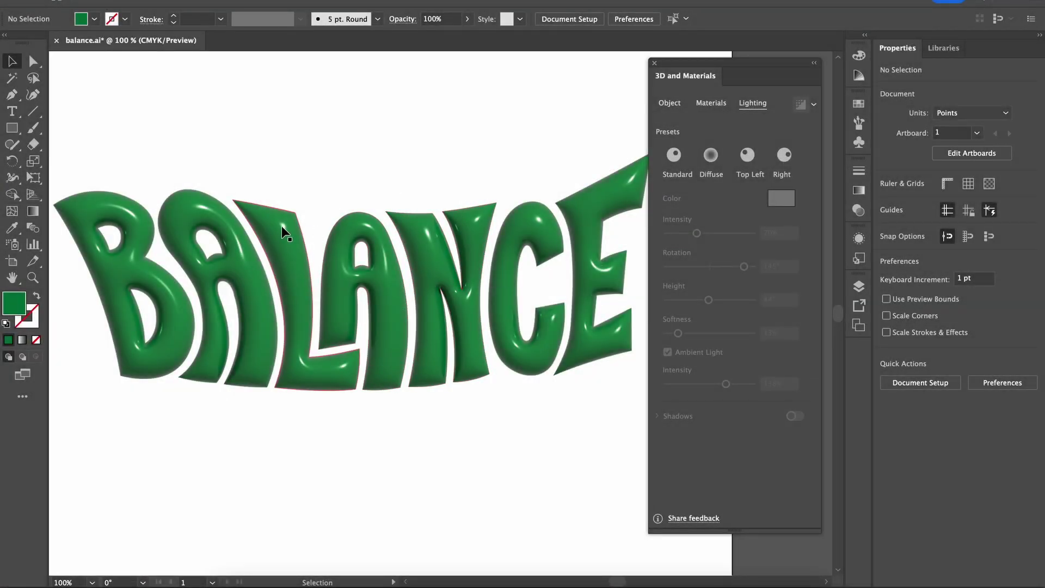
Step: Zoom out to the full artboard and select all the flat green BALANCE letters
key(ctrl+minus)
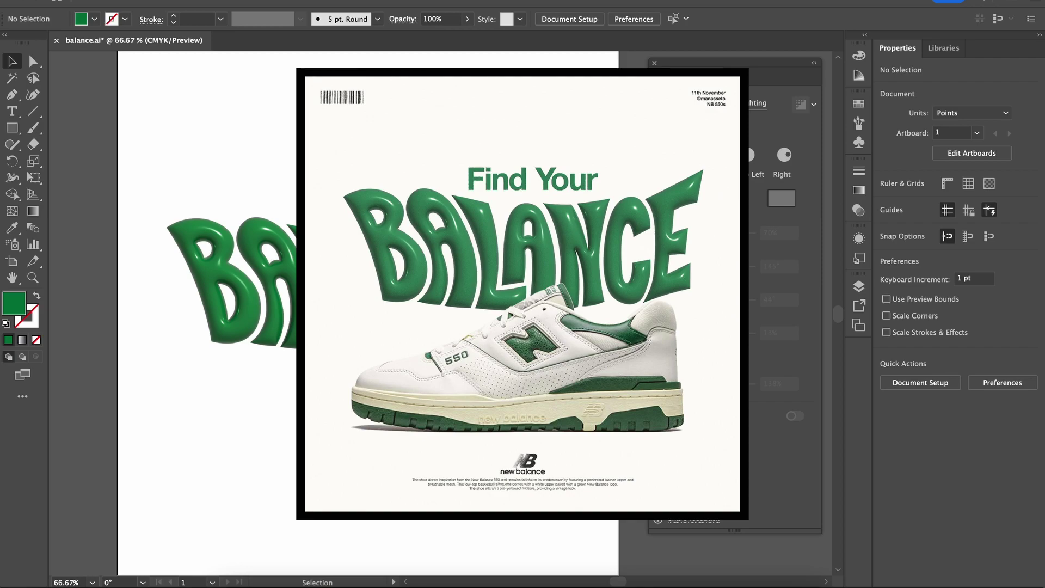
click(192, 280)
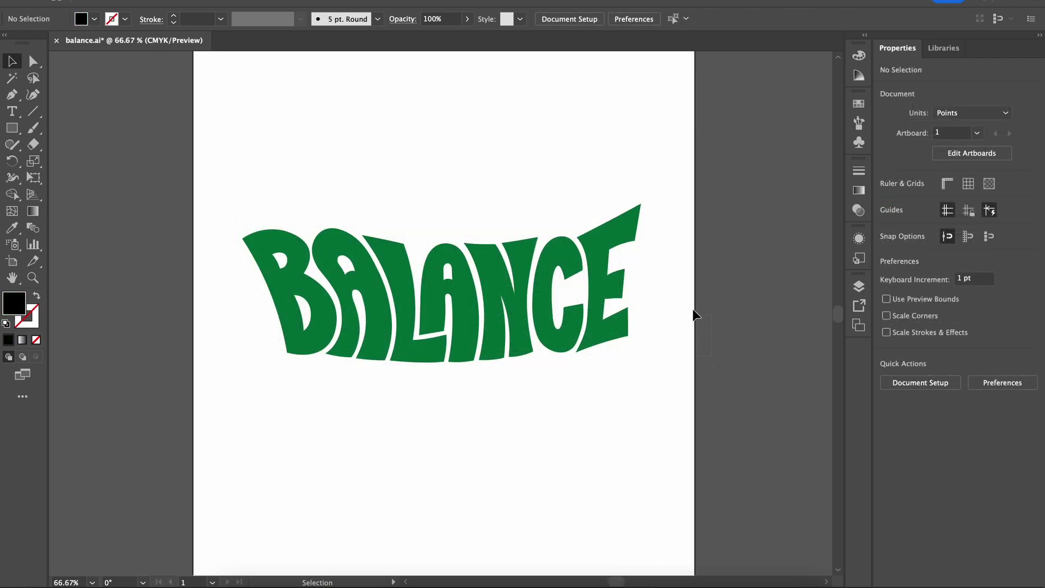
drag(694, 315, 233, 222)
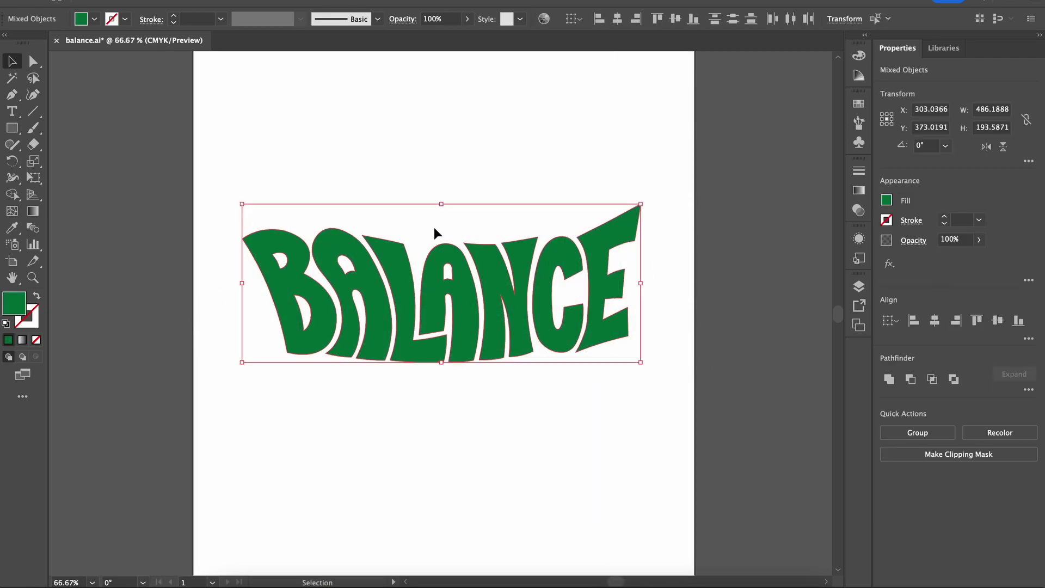
Step: Type a second BALANCE word below the lettering in Helvetica Neue Condensed Black
click(479, 408)
key(t)
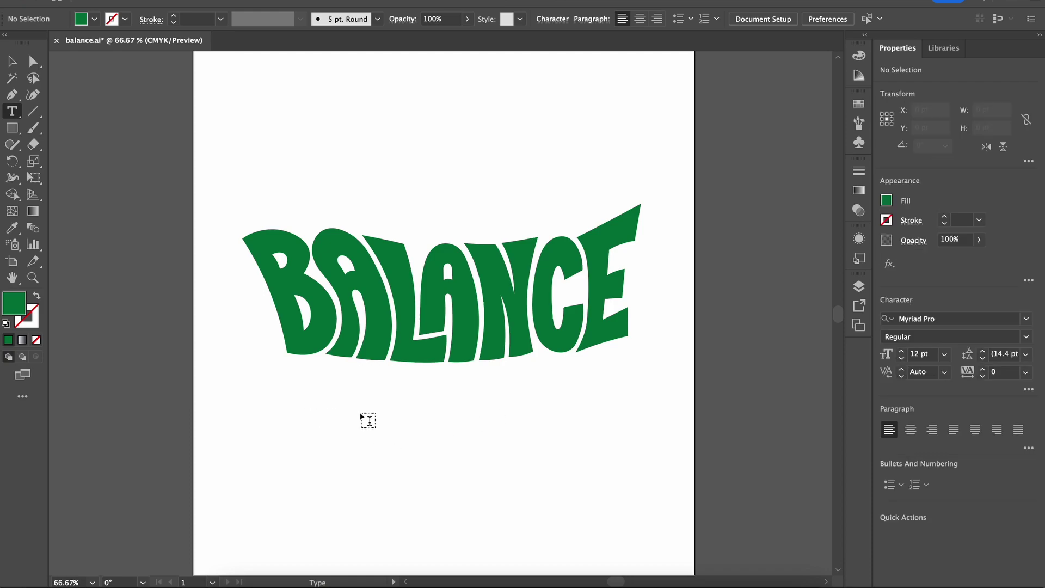
click(400, 420)
text(B)
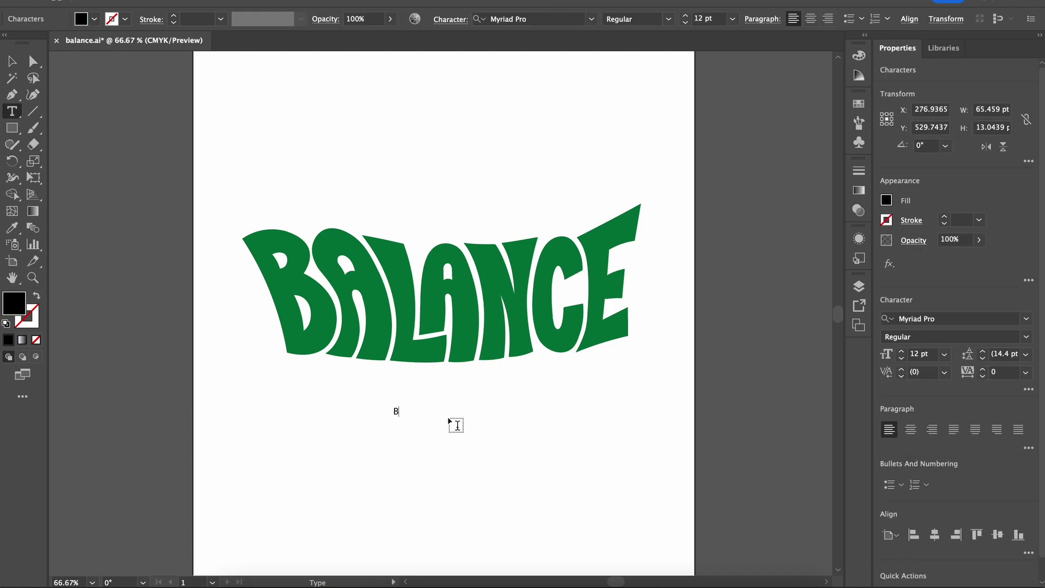
text(AKALANCE)
key(super+a)
click(591, 19)
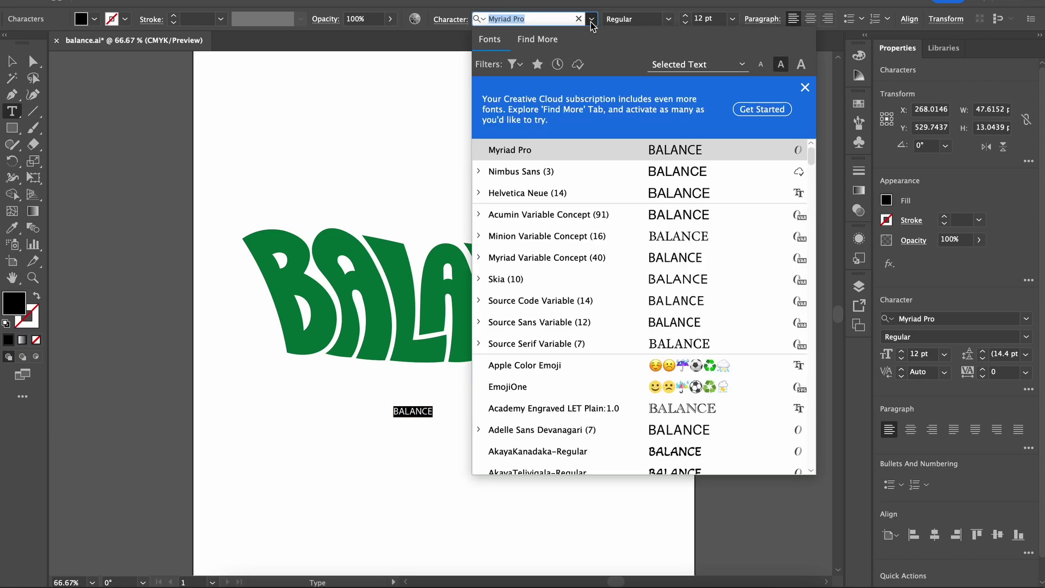
text(HELV)
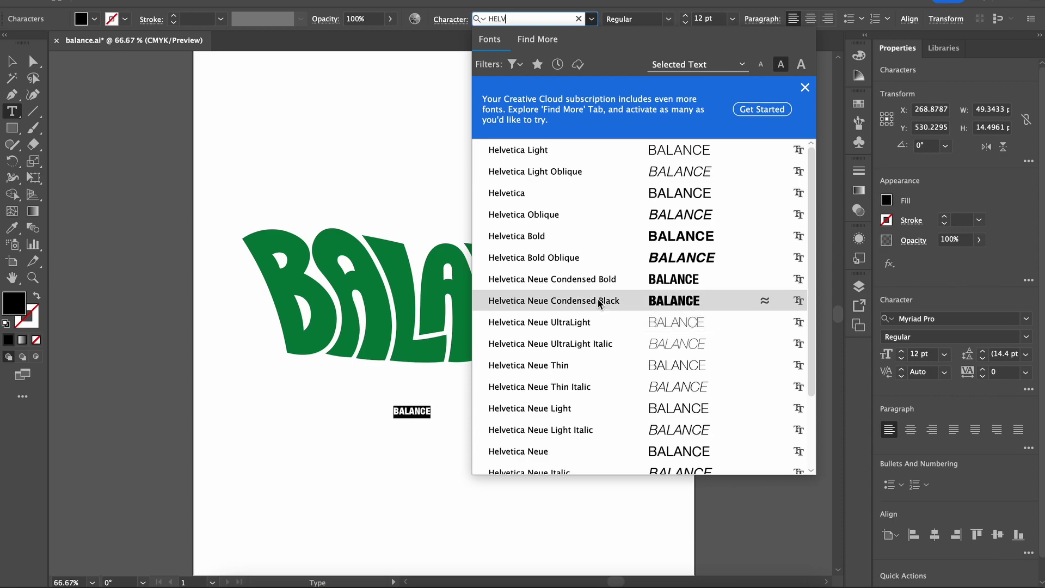
click(601, 301)
Step: Scale up the new black BALANCE text and expand it into outlined shapes
key(Escape)
drag(431, 418, 498, 442)
click(177, 5)
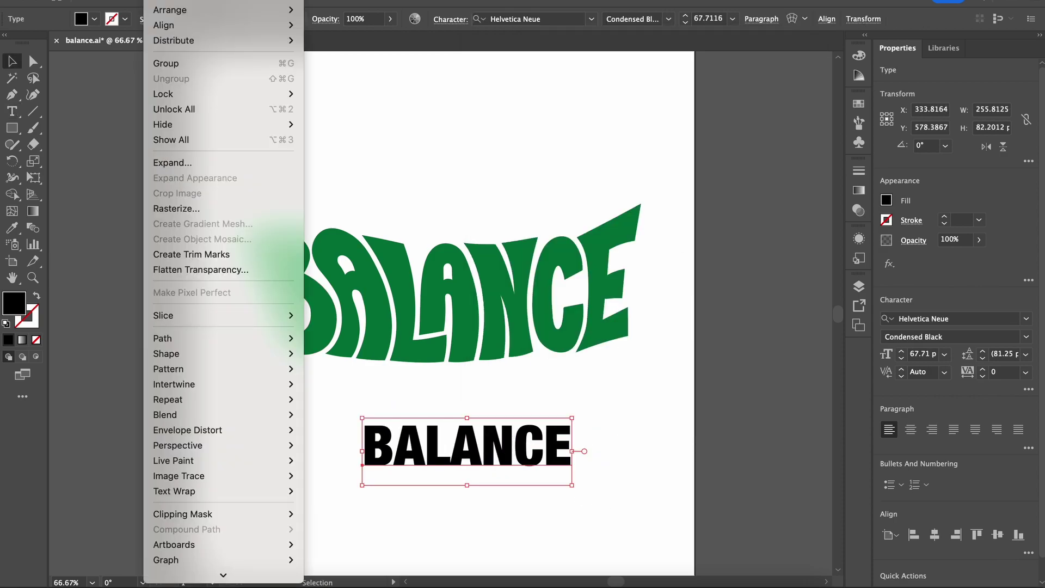
click(184, 163)
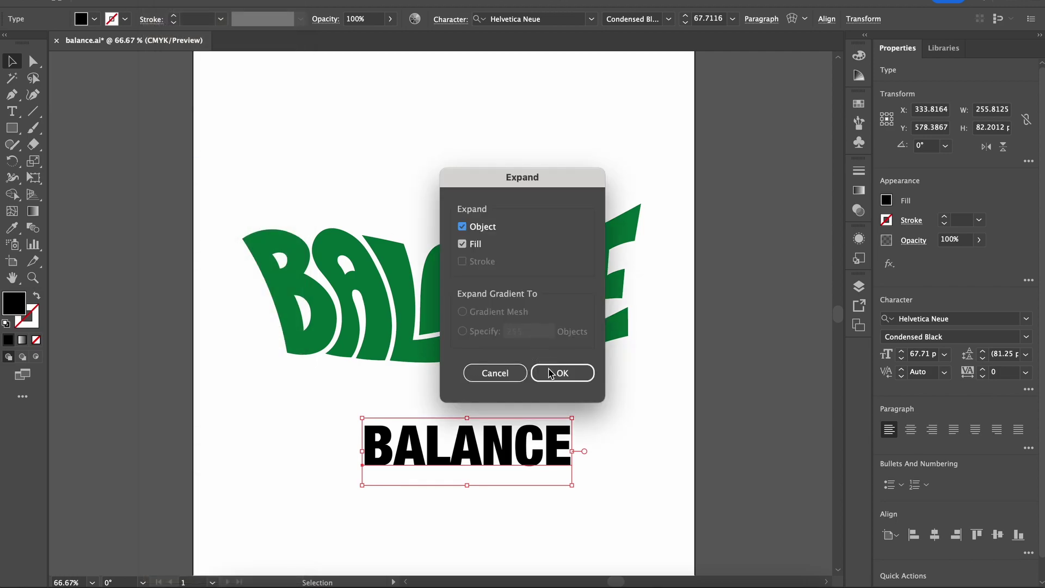
click(549, 373)
click(278, 3)
Step: Apply a horizontal Arc warp with 28% bend to the black BALANCE
mouse_move(329, 208)
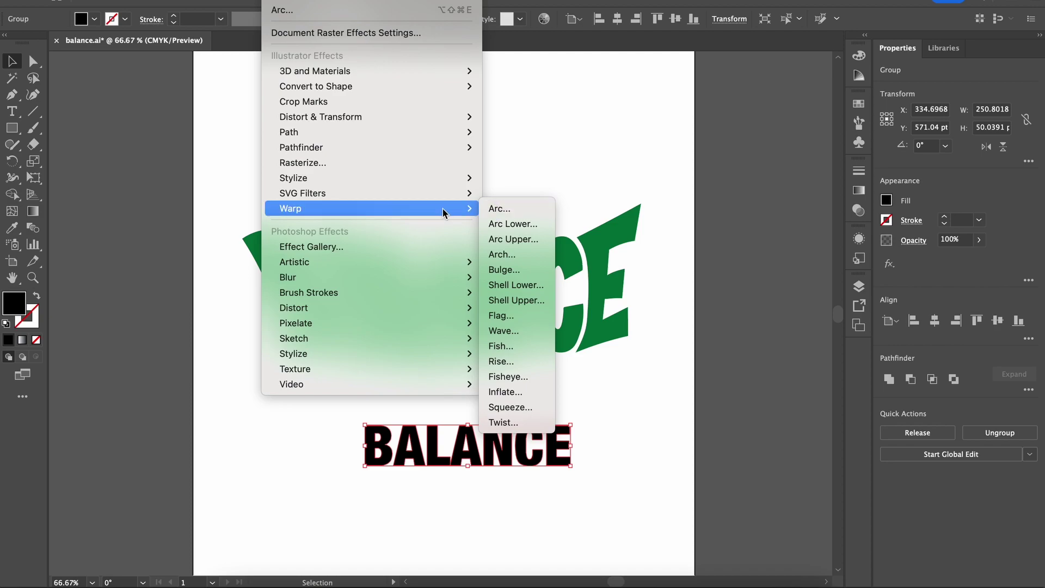
click(506, 211)
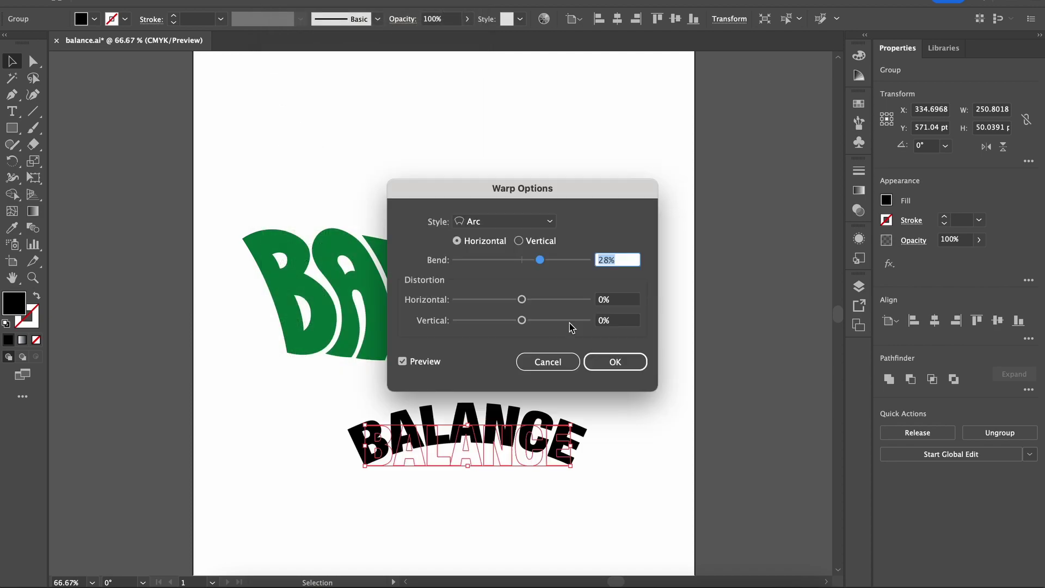
click(609, 362)
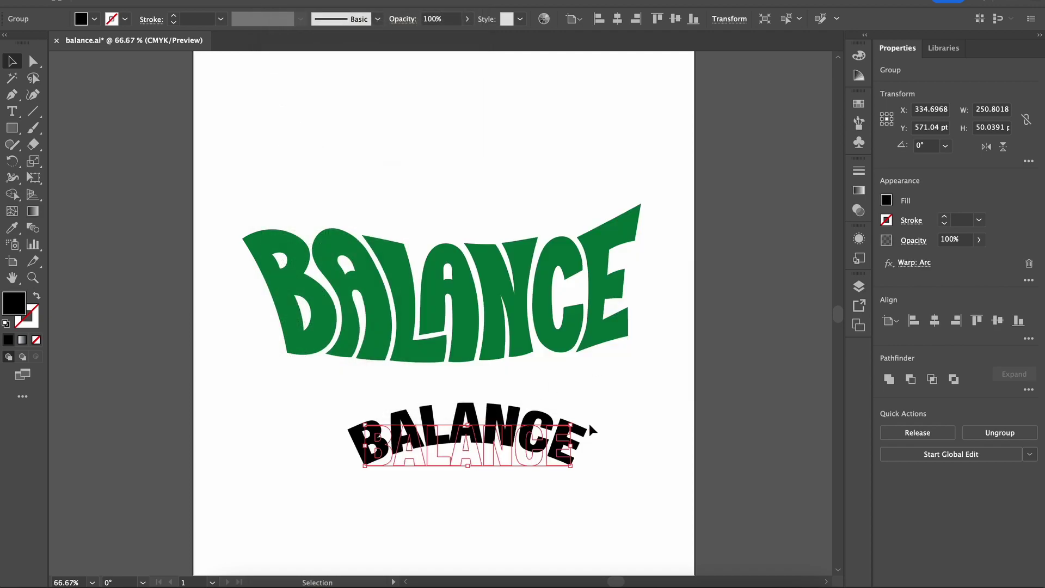
click(642, 434)
click(568, 438)
Step: Expand the black BALANCE's appearance so the arc becomes permanent shapes
click(182, 2)
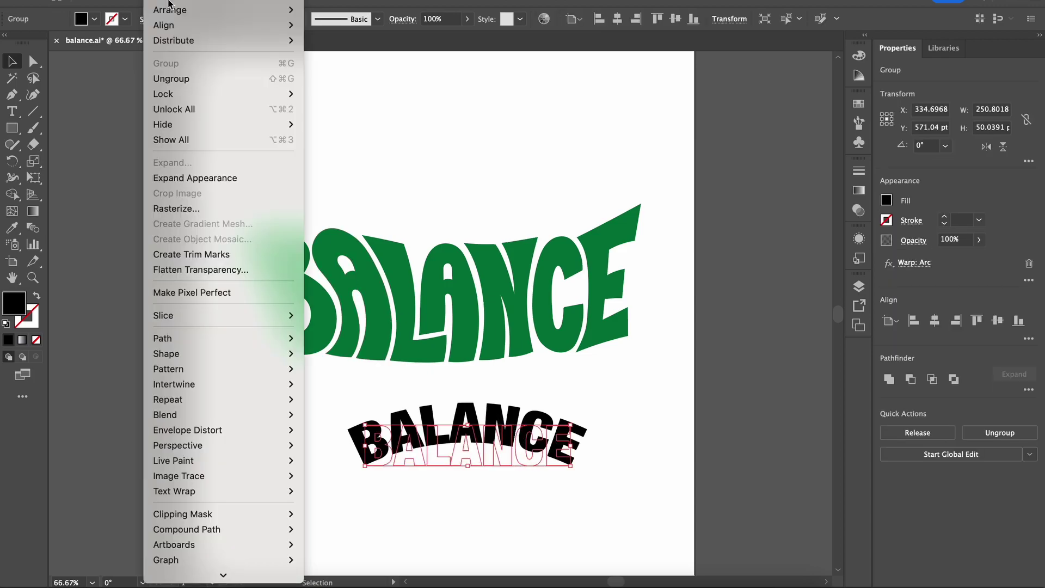
click(199, 177)
click(592, 378)
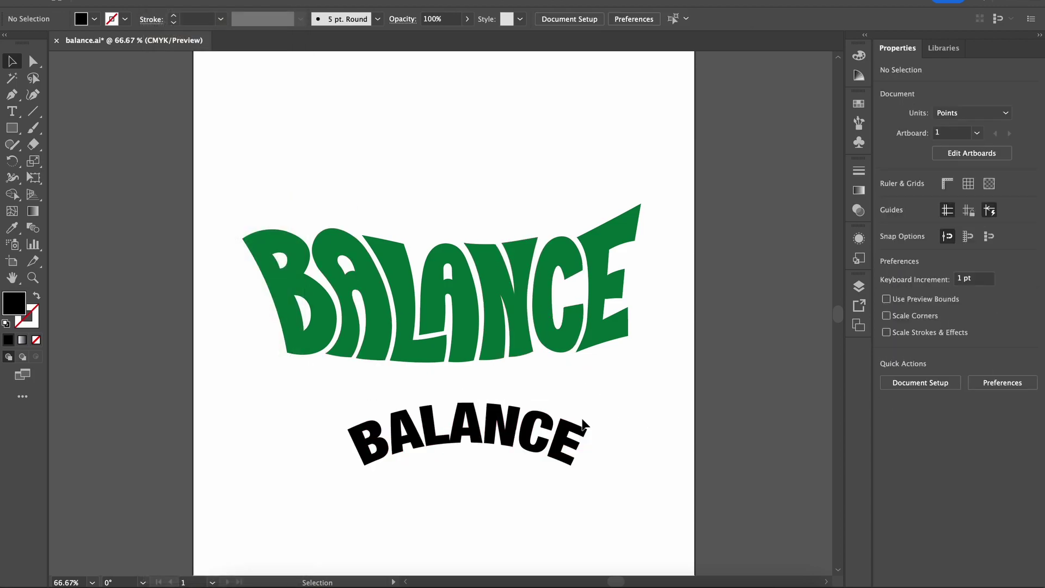
click(509, 448)
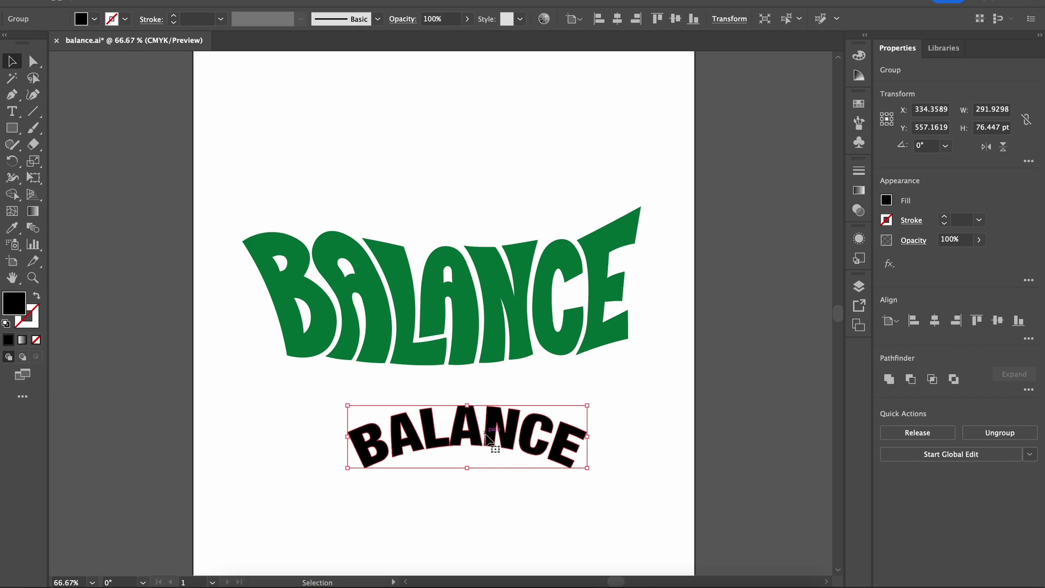
click(512, 328)
Step: Delete the black arched BALANCE group and zoom back out to 66.67%
key(ctrl+equal)
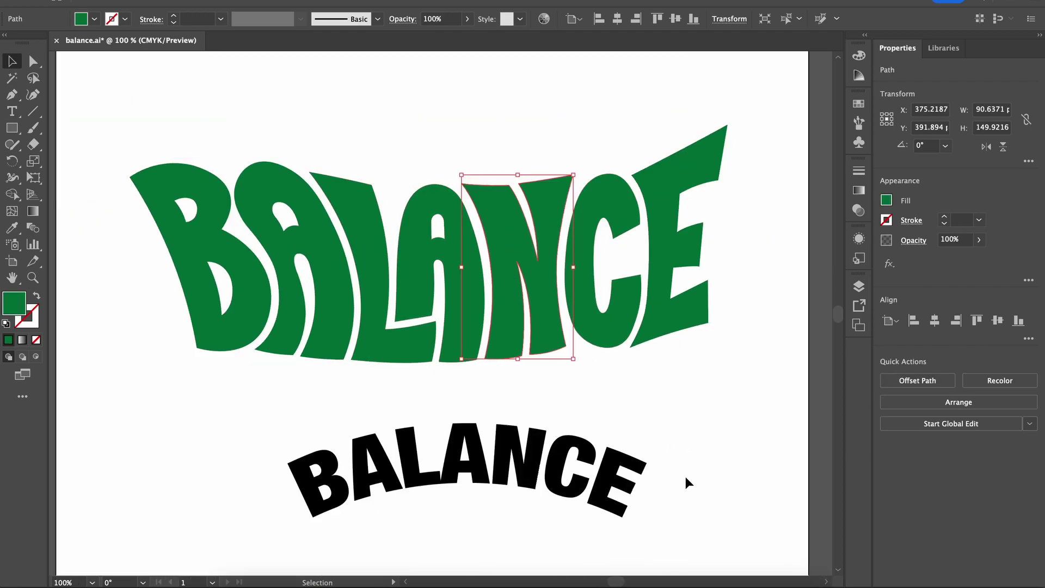
drag(686, 480, 244, 462)
key(Delete)
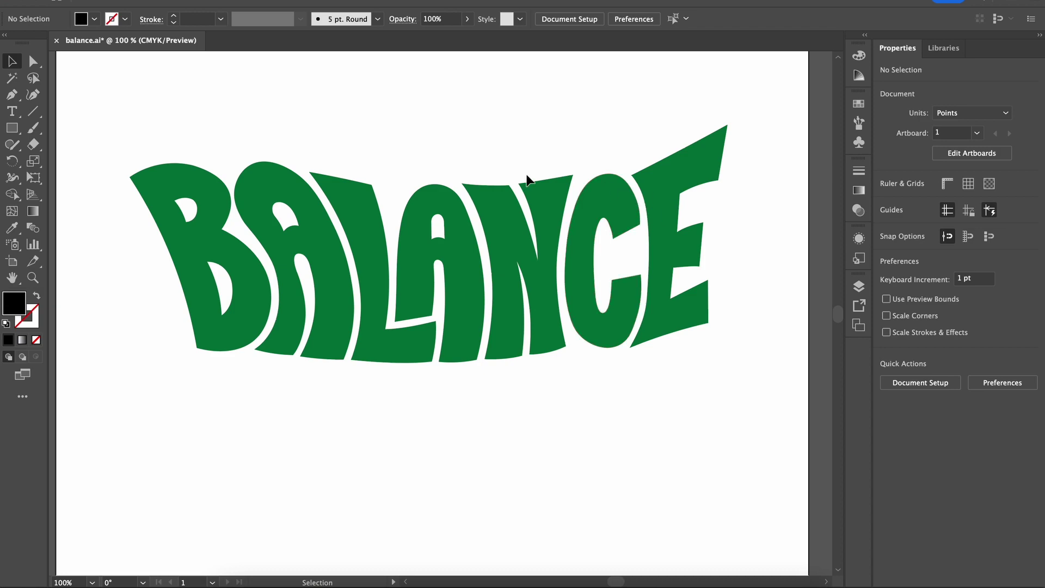
key(ctrl+minus)
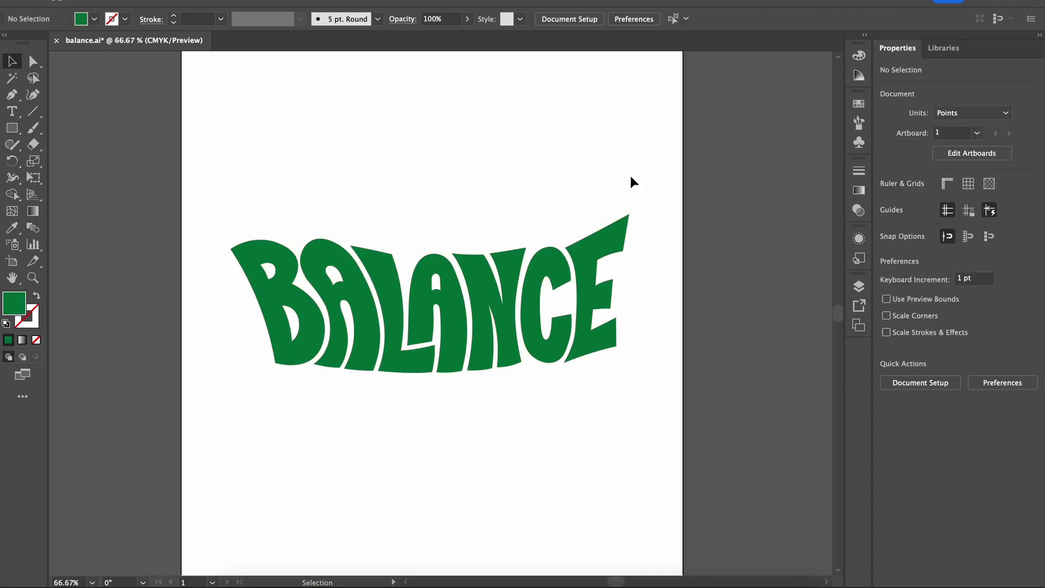
Step: Apply a 3D and Materials Inflate effect to all green BALANCE letters, checking depth and perspective
drag(683, 177, 239, 403)
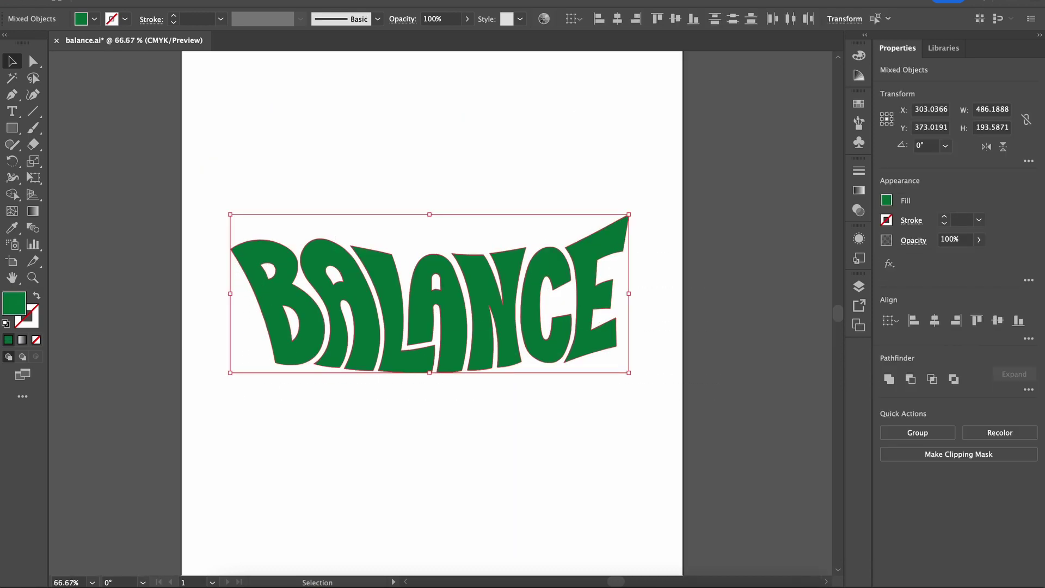
key(Escape)
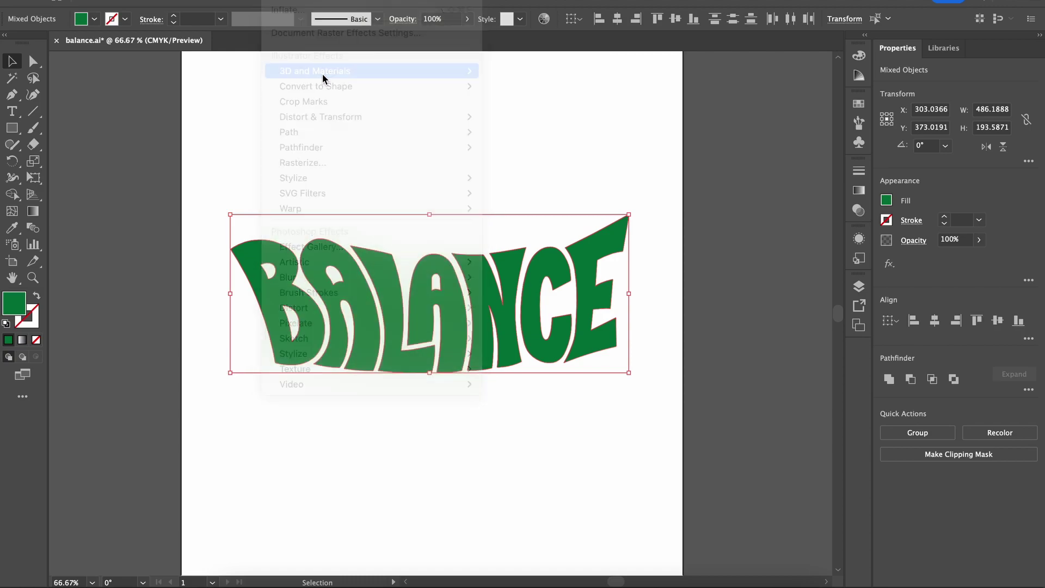
click(267, 1)
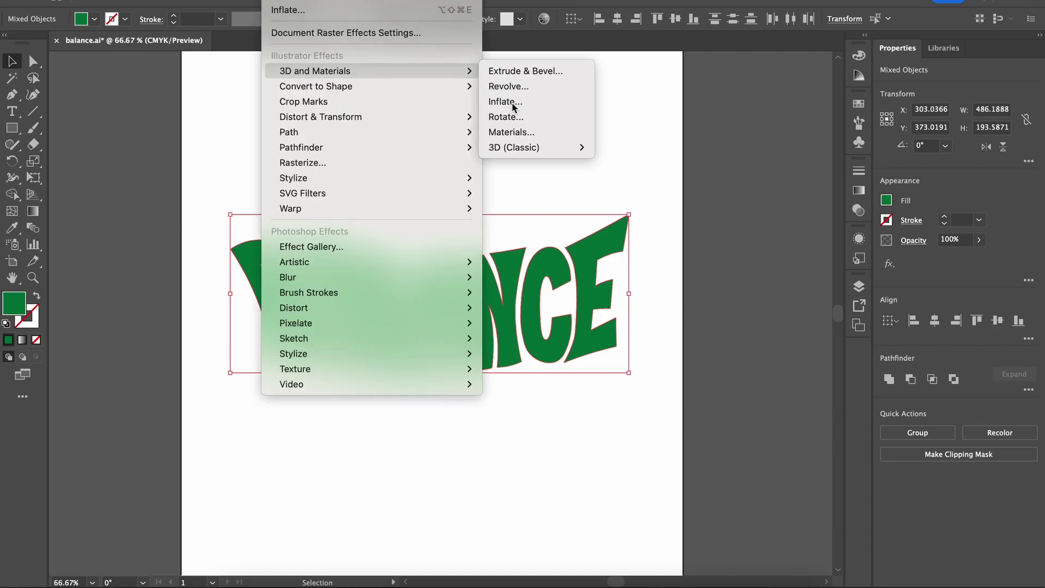
click(512, 106)
drag(673, 211, 650, 213)
scroll(708, 348, down, 5)
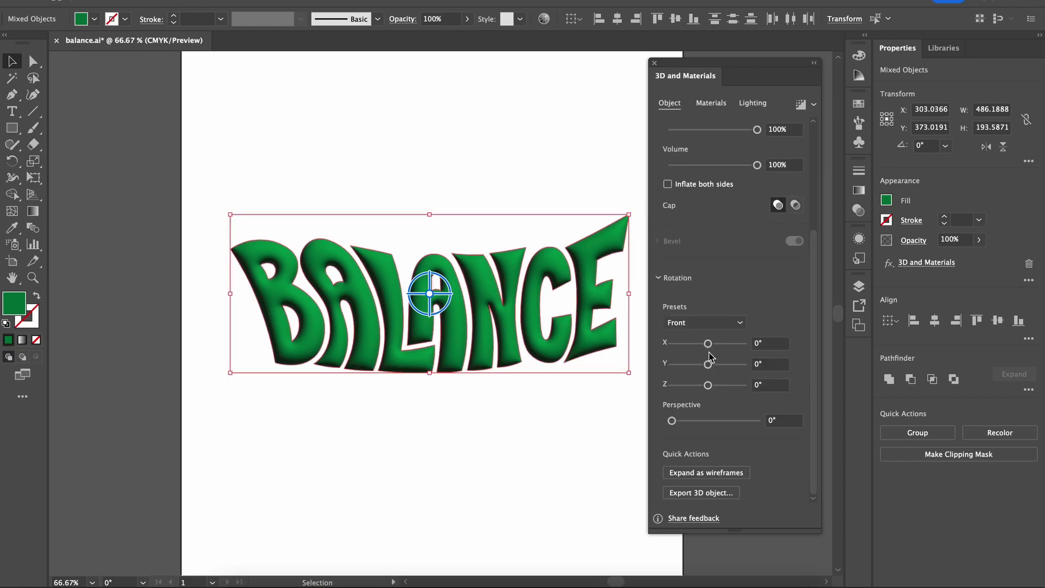
click(768, 421)
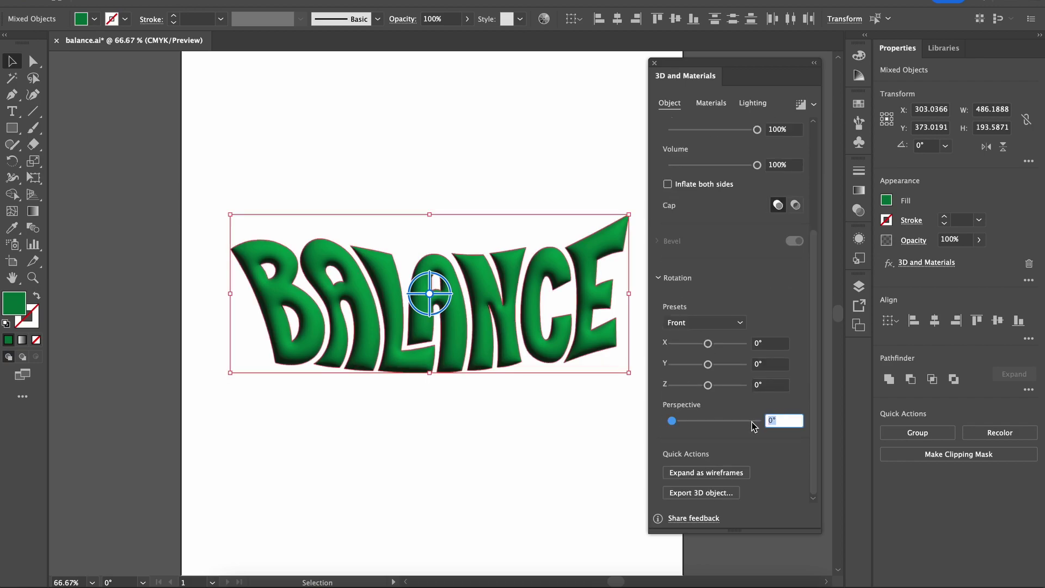
Step: Set the 3D material's Roughness to 0.17 and Metallic to 0.3
click(713, 106)
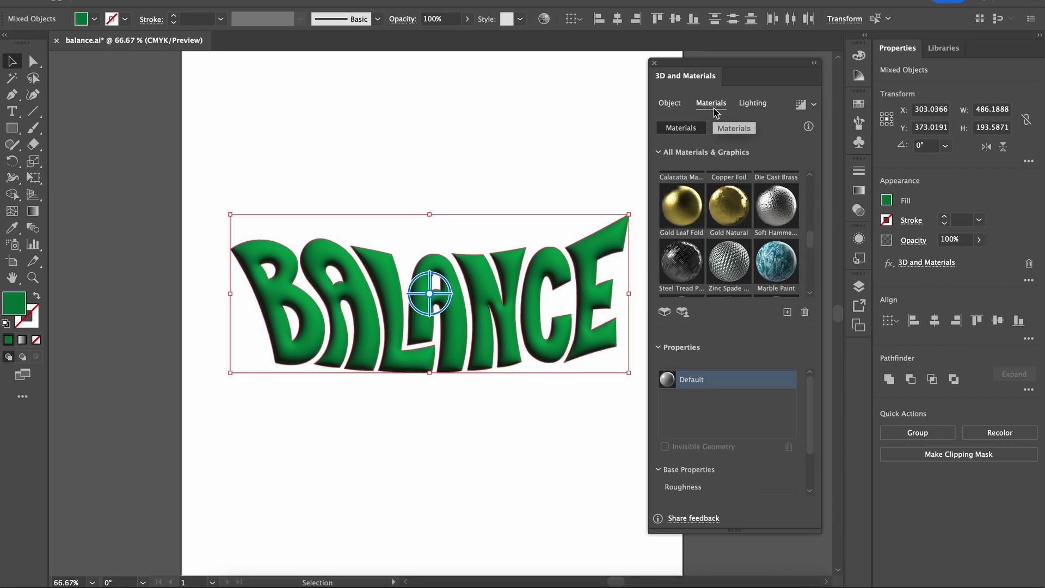
scroll(809, 407, down, 2)
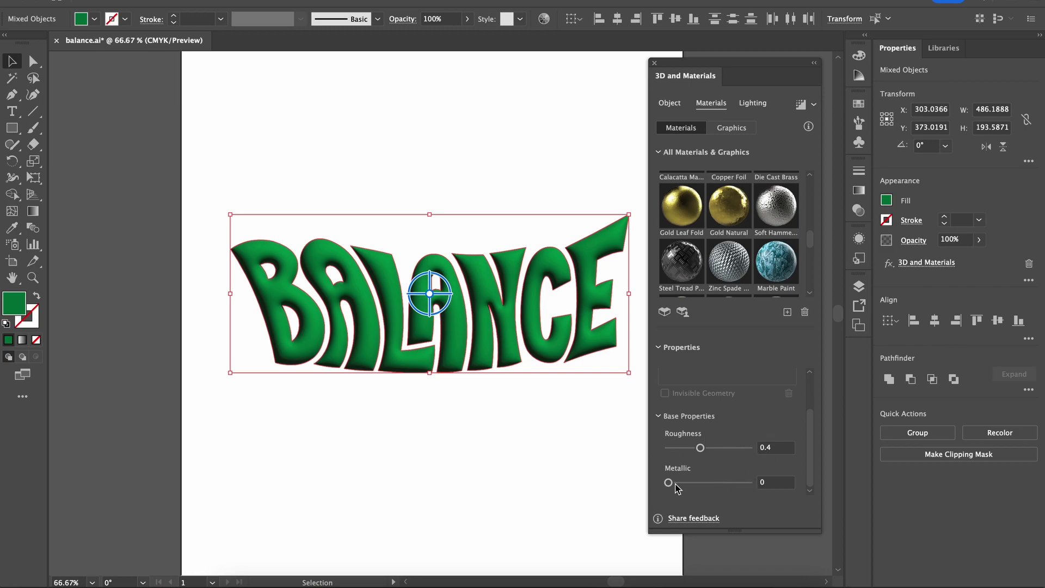
click(780, 443)
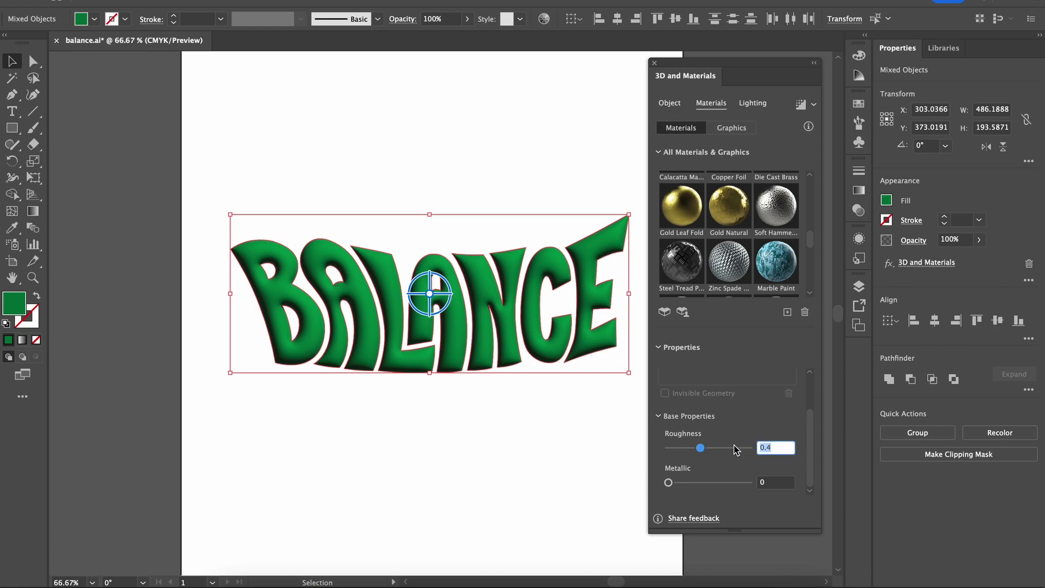
text(0.17)
click(772, 483)
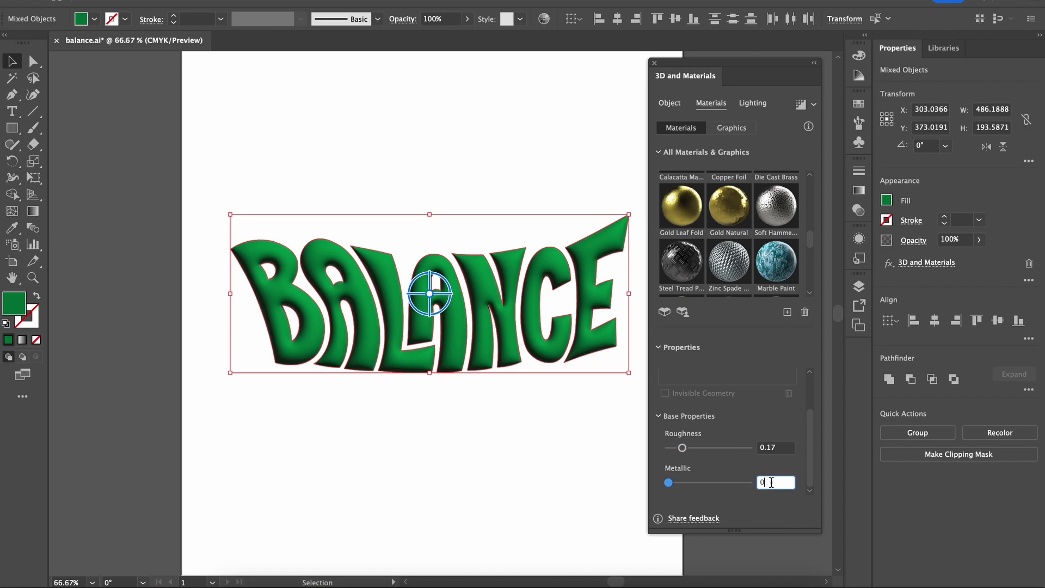
text(0.33)
key(Return)
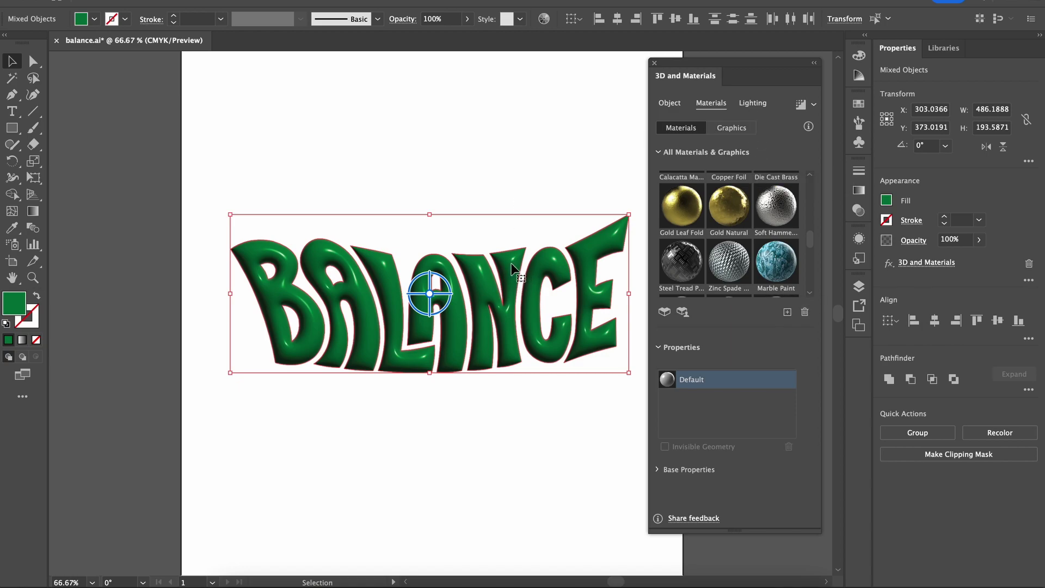
Step: Set the 3D light Height to 44°, Softness to 13% and ambient Intensity to 138%
click(750, 105)
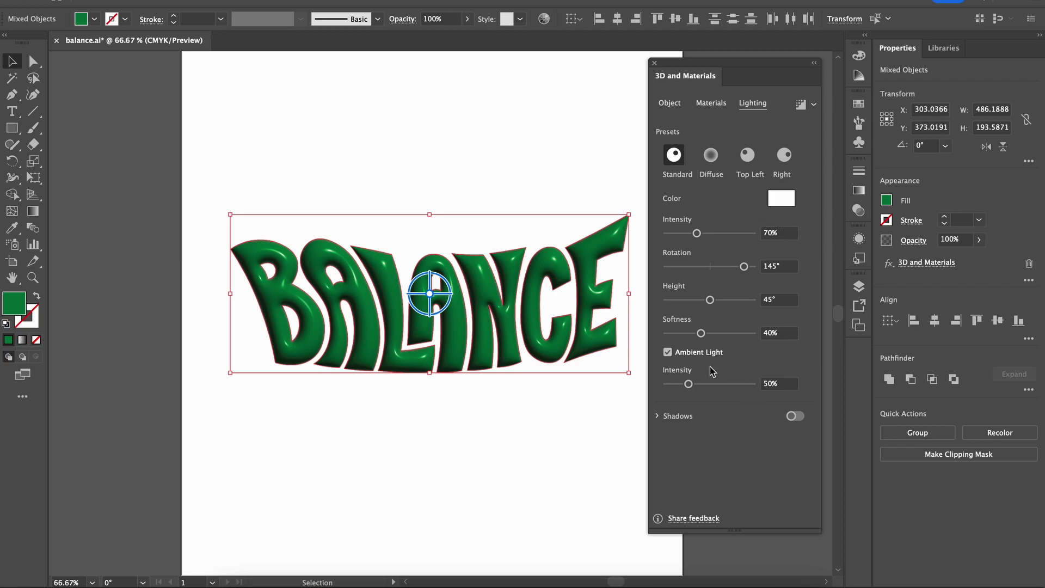
click(784, 299)
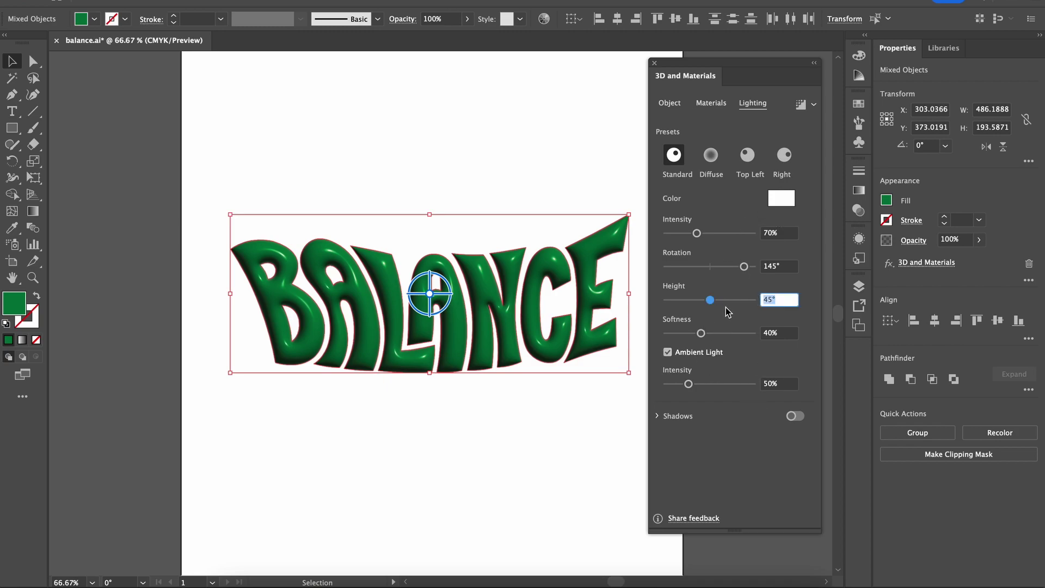
text(44)
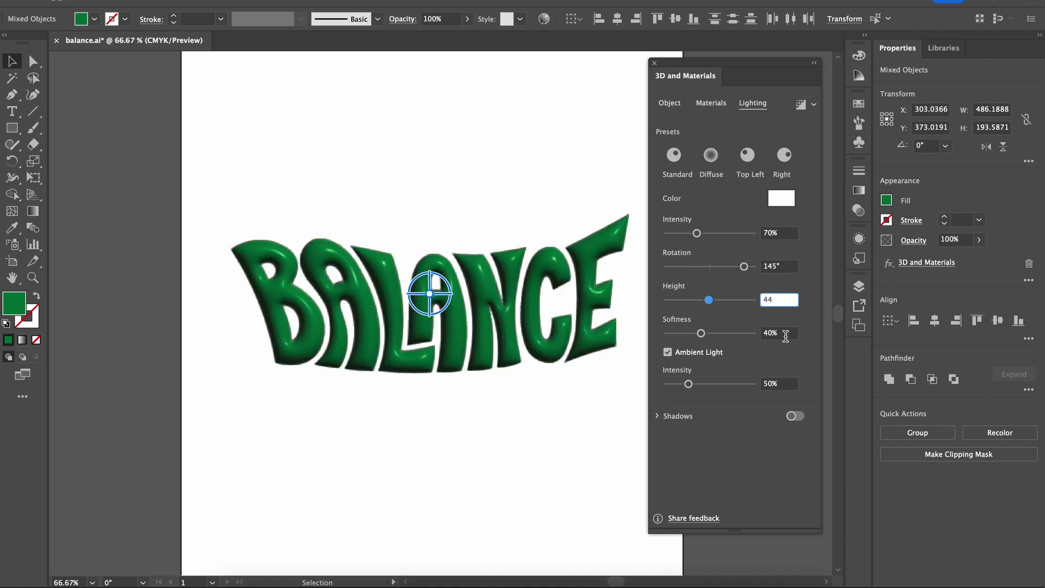
click(784, 333)
text(13)
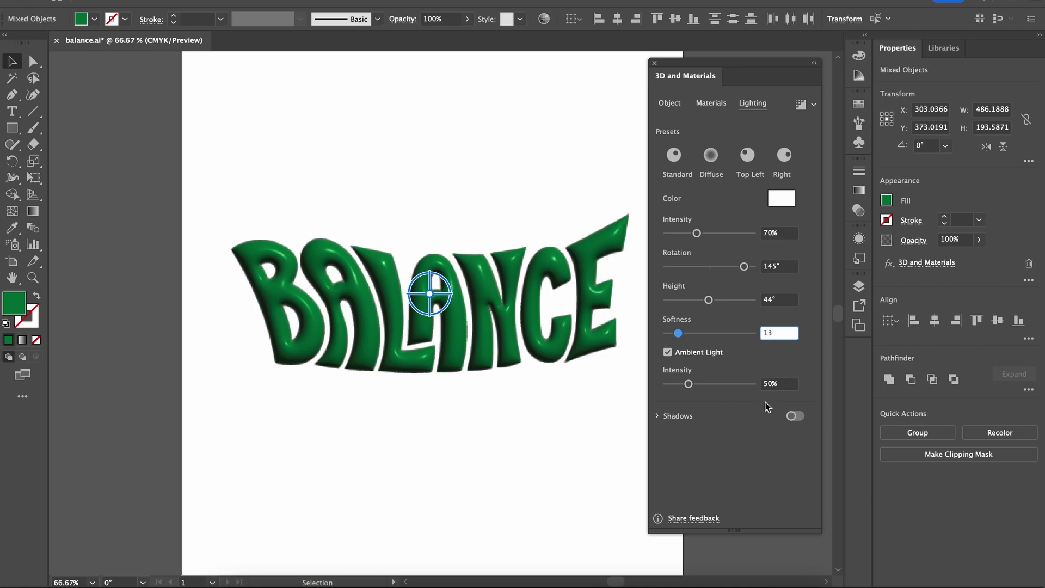
key(Tab)
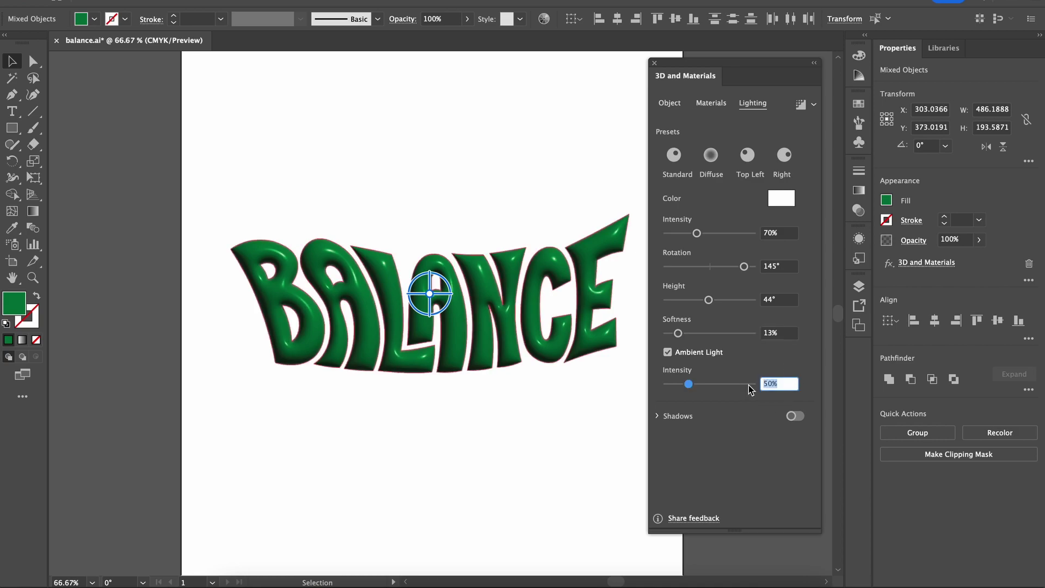
text(138)
key(Return)
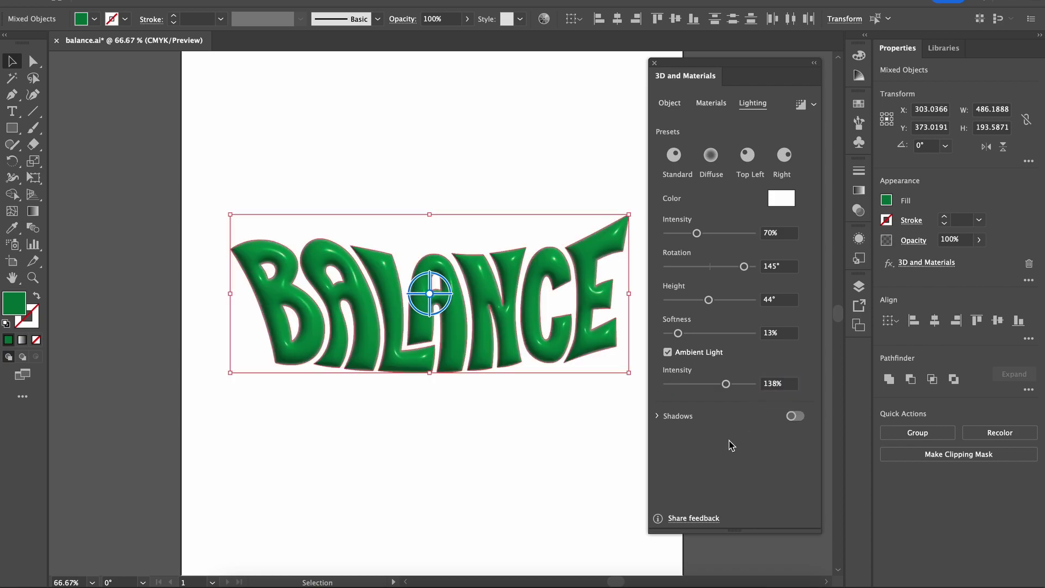
click(549, 433)
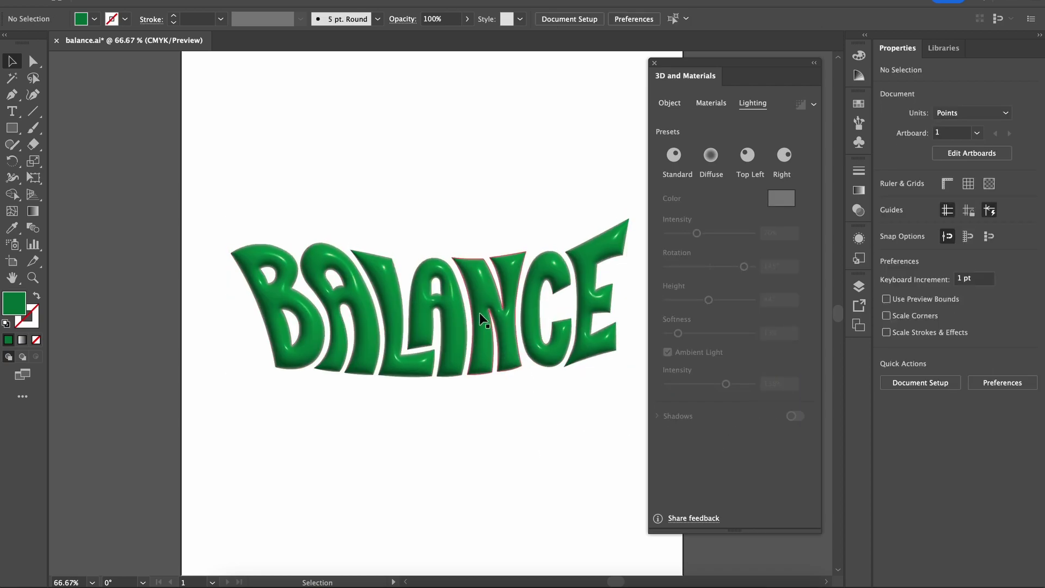
Step: Turn on ray tracing at High quality and render the BALANCE lettering
scroll(489, 345, down, 1)
scroll(490, 348, up, 2)
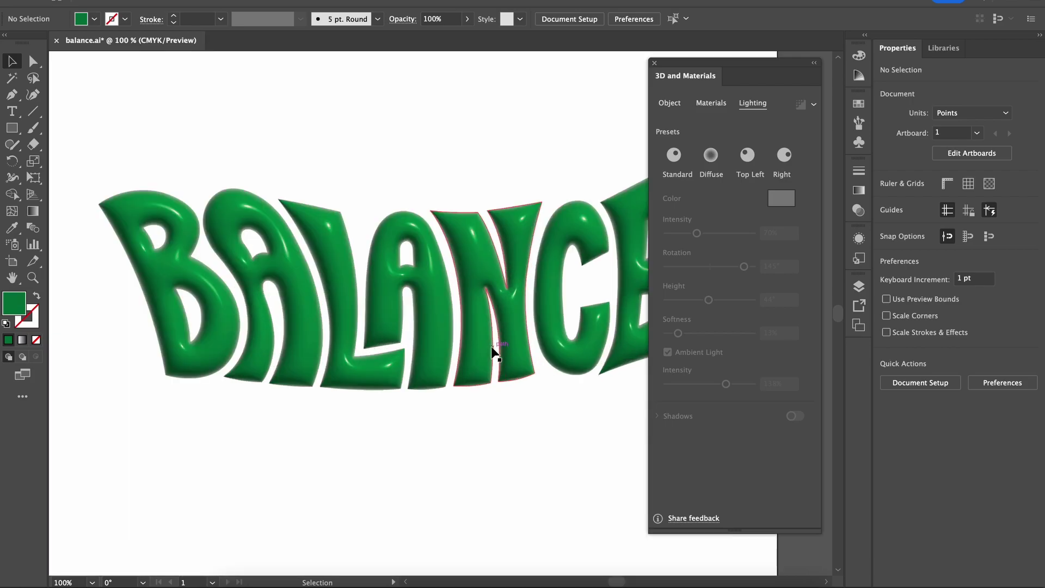
key(a)
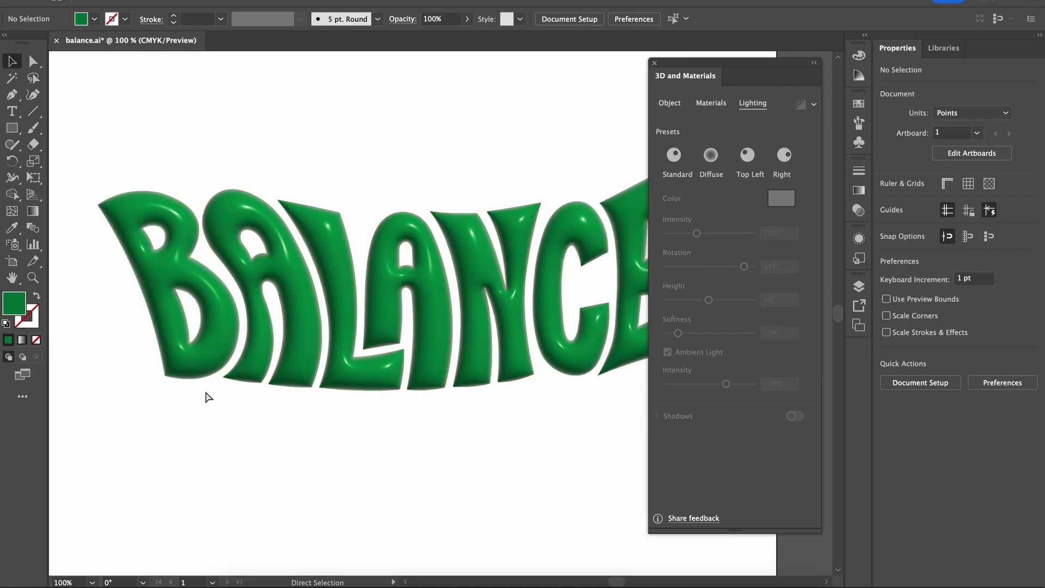
scroll(164, 405, right, 2)
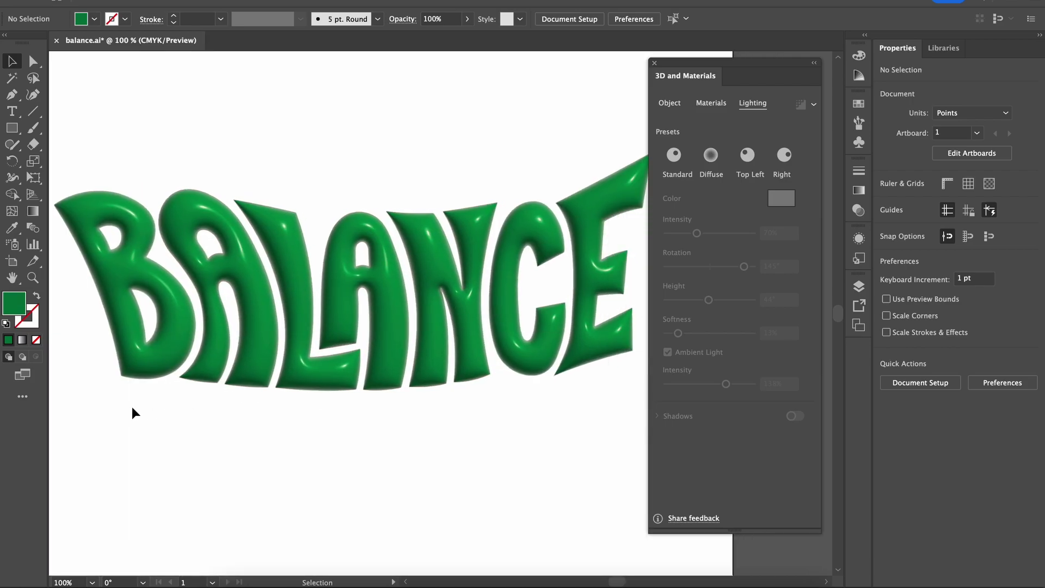
drag(133, 413, 645, 376)
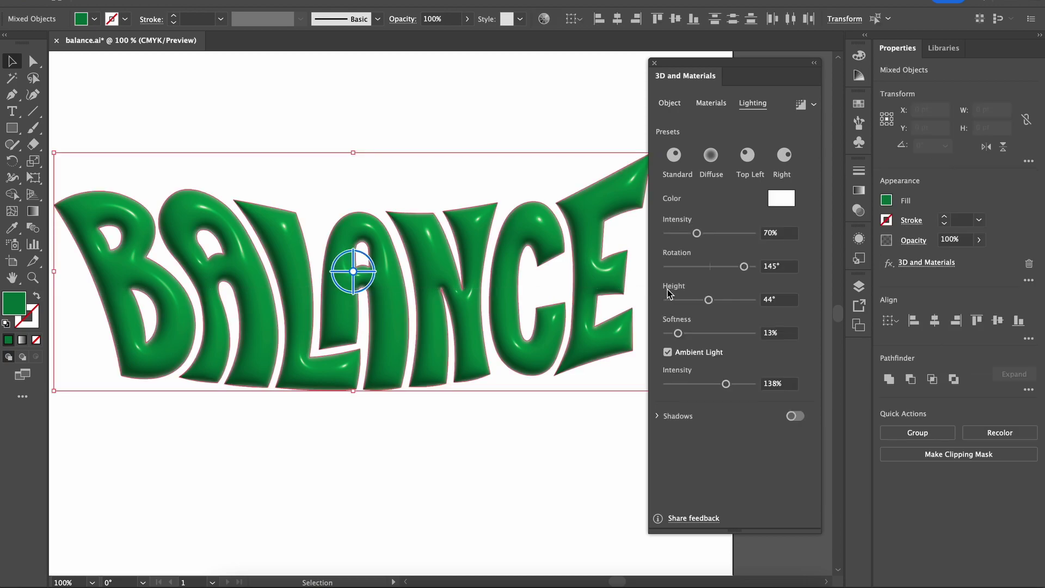
click(813, 105)
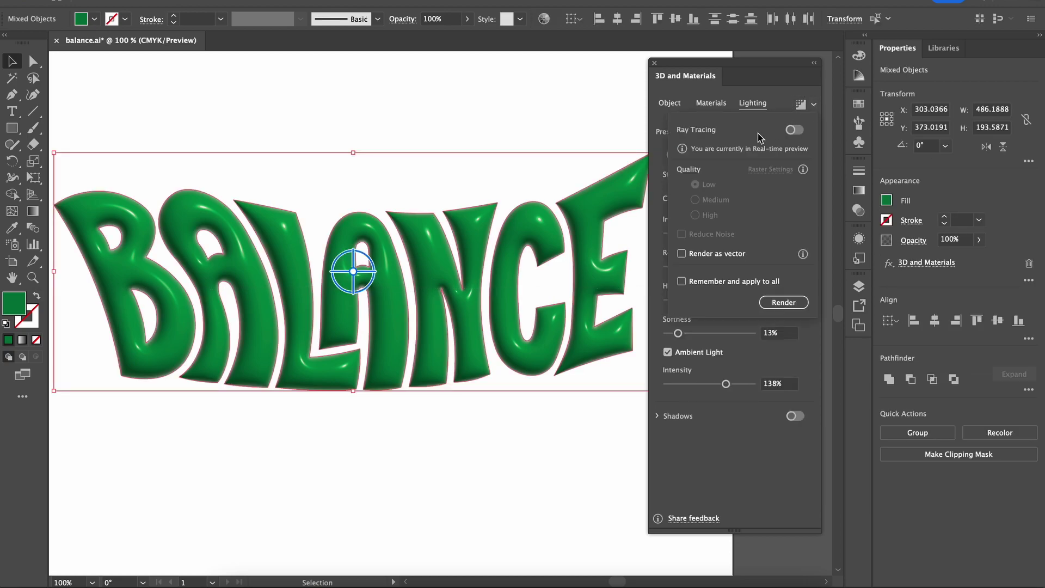
click(800, 106)
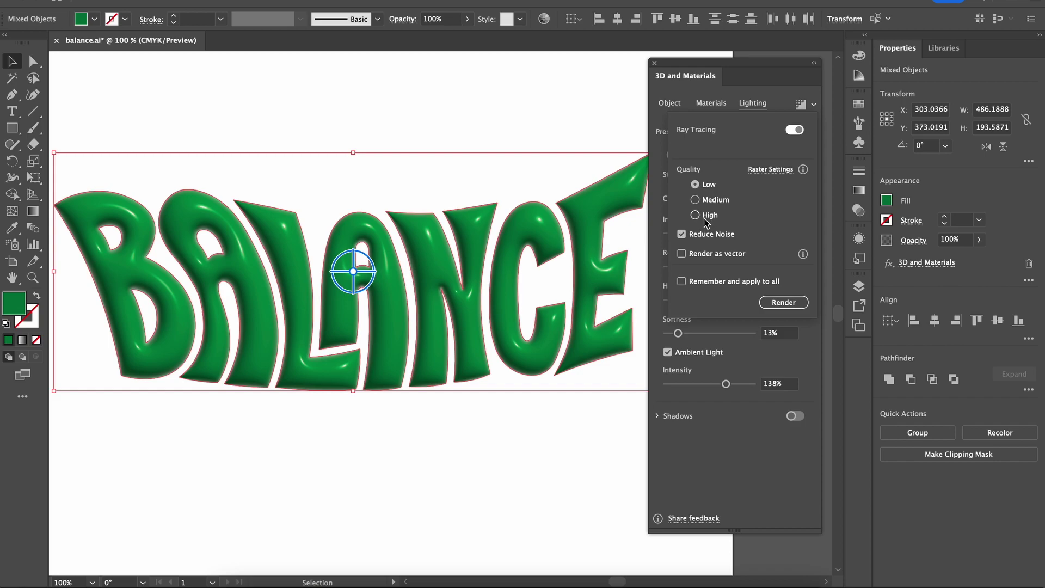
click(705, 217)
click(784, 302)
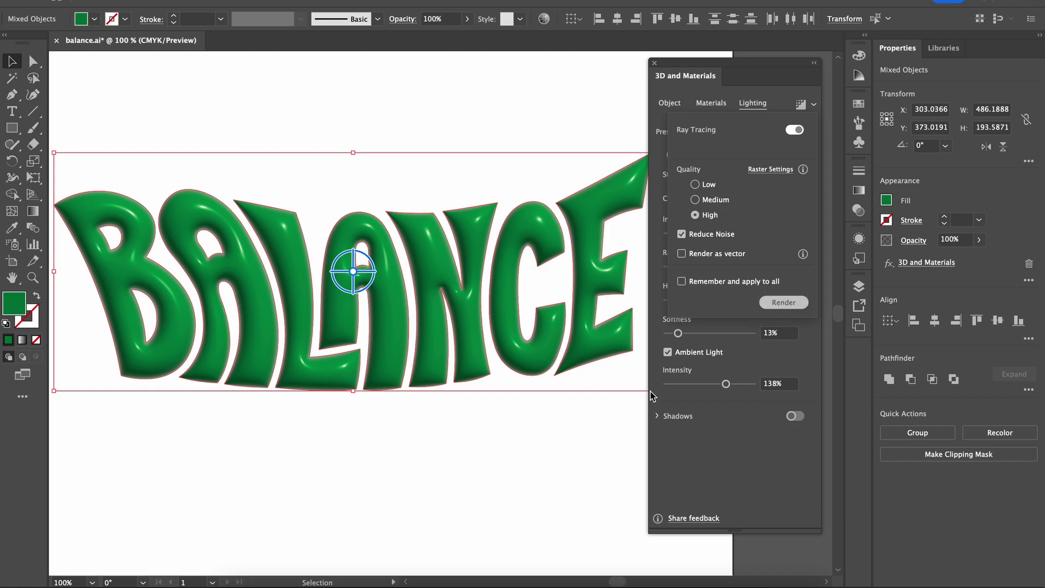
Step: Zoom out and select the whole rendered BALANCE lettering
click(544, 436)
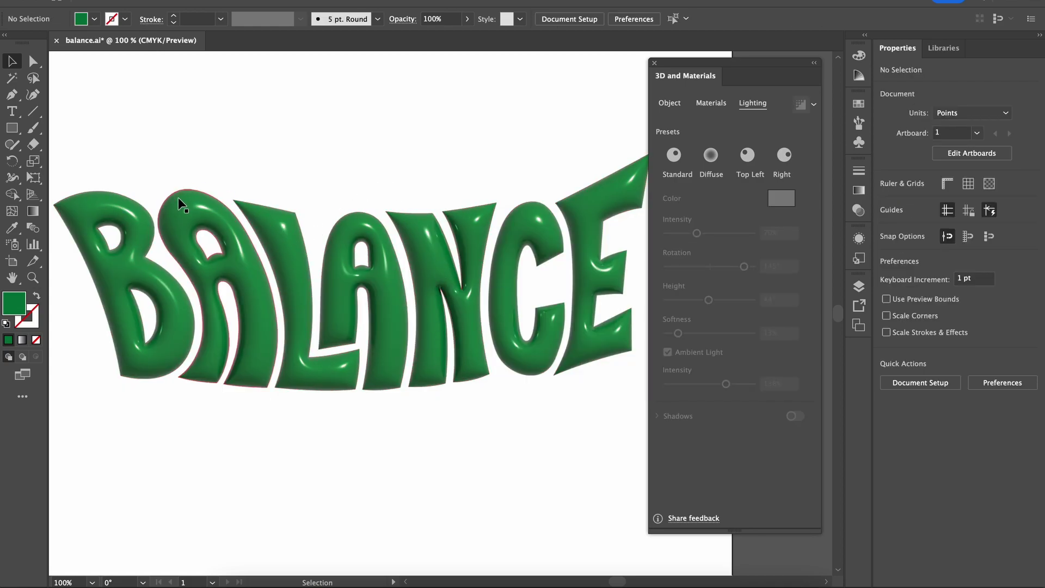
key(ctrl+minus)
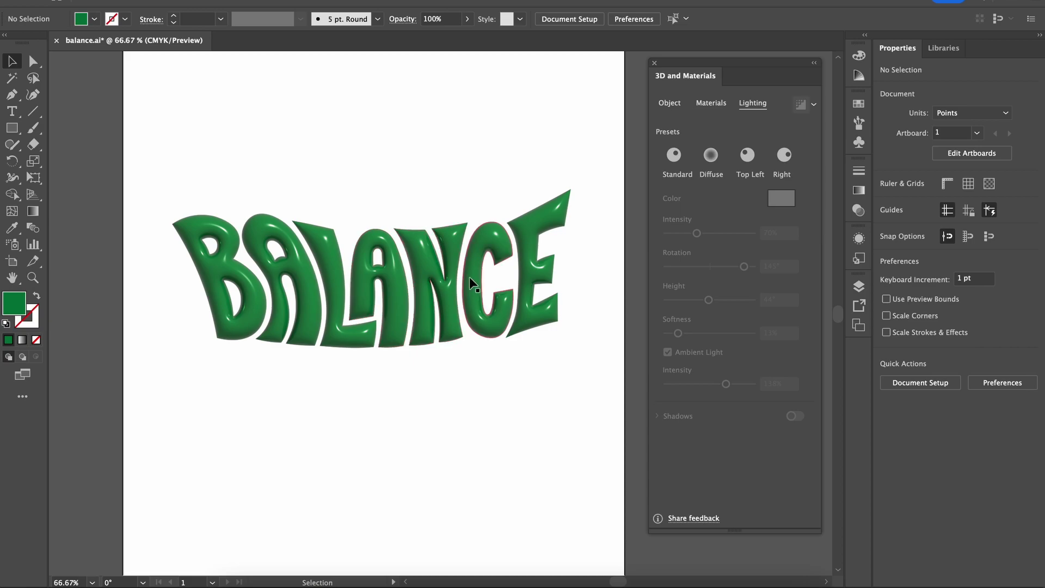
drag(597, 182, 161, 382)
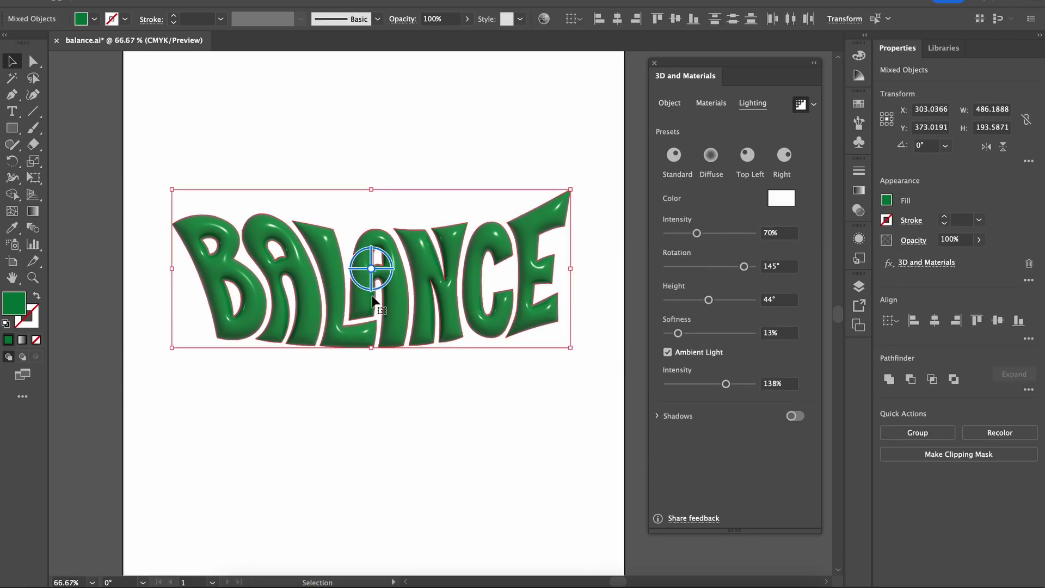
Step: Paste the lettering into new balance.psd as pixels and scale it to about 1191 by 475 px
click(356, 581)
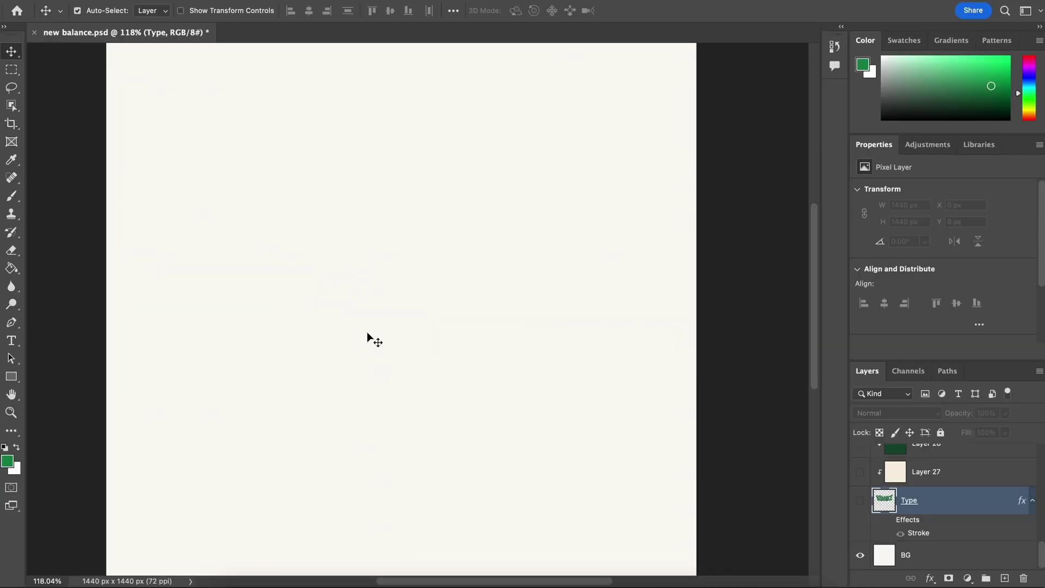
key(super+v)
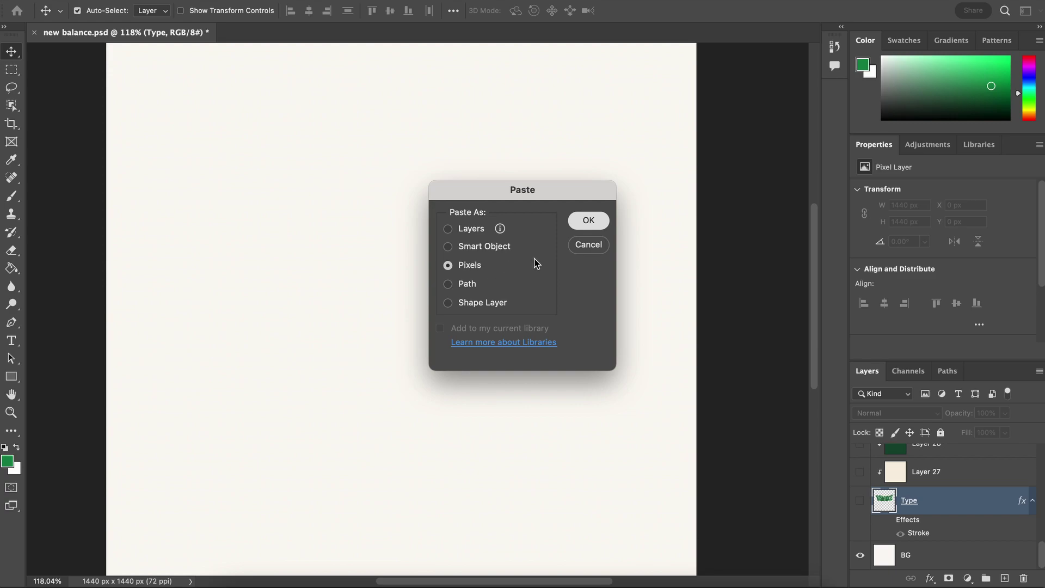
key(Return)
drag(403, 272, 415, 212)
click(679, 10)
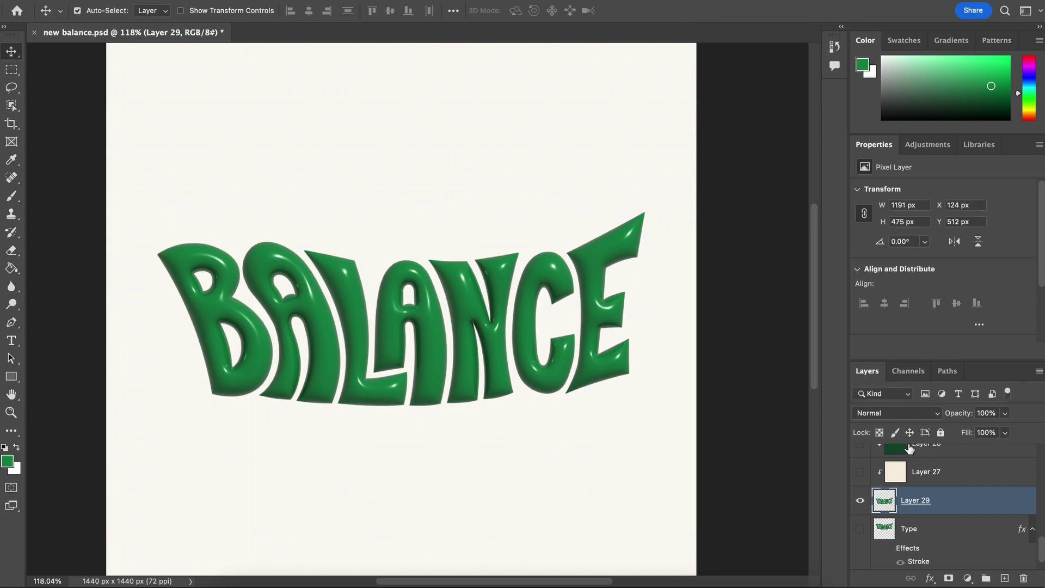
Step: Adjust Brightness/Contrast 1 on the lettering to brightness 13, contrast -7
key(ctrl+0)
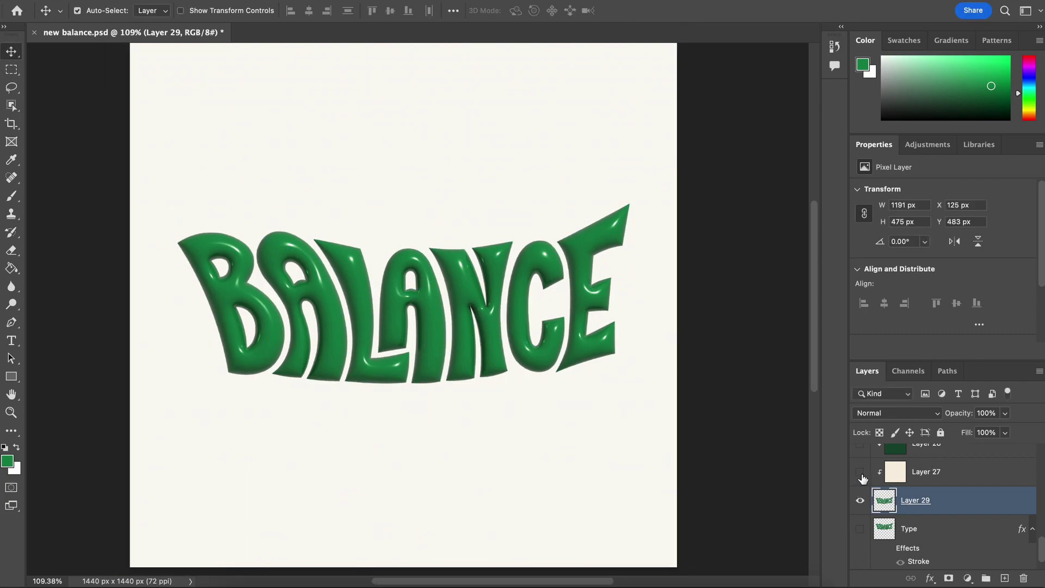
scroll(861, 490, up, 2)
click(865, 486)
click(862, 487)
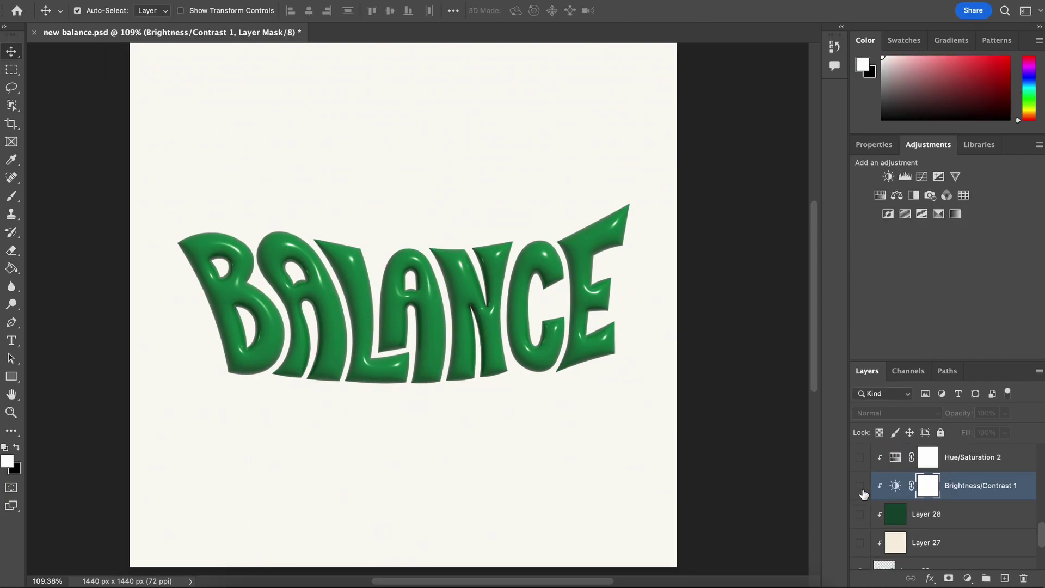
click(862, 487)
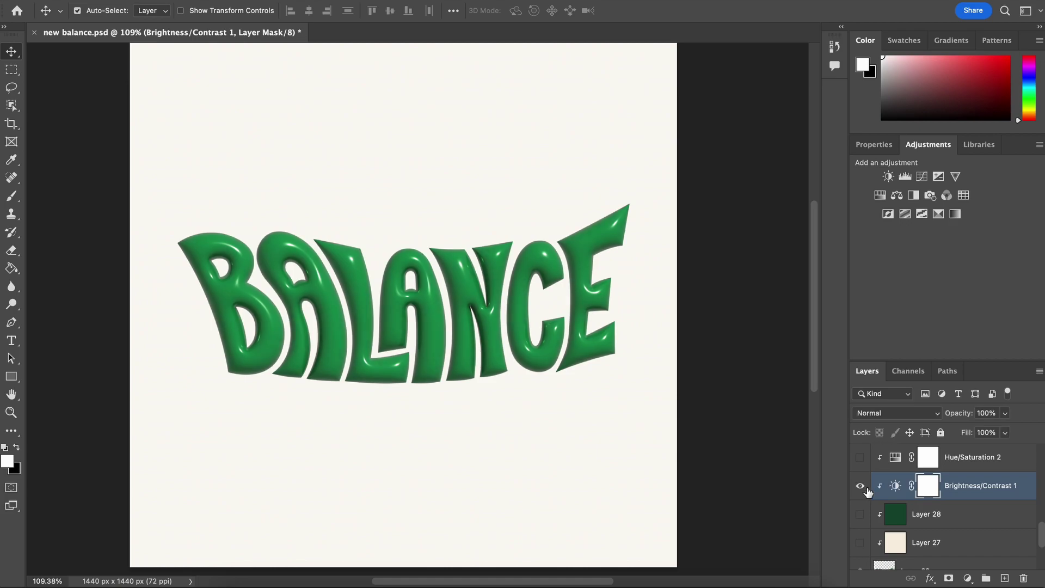
click(872, 144)
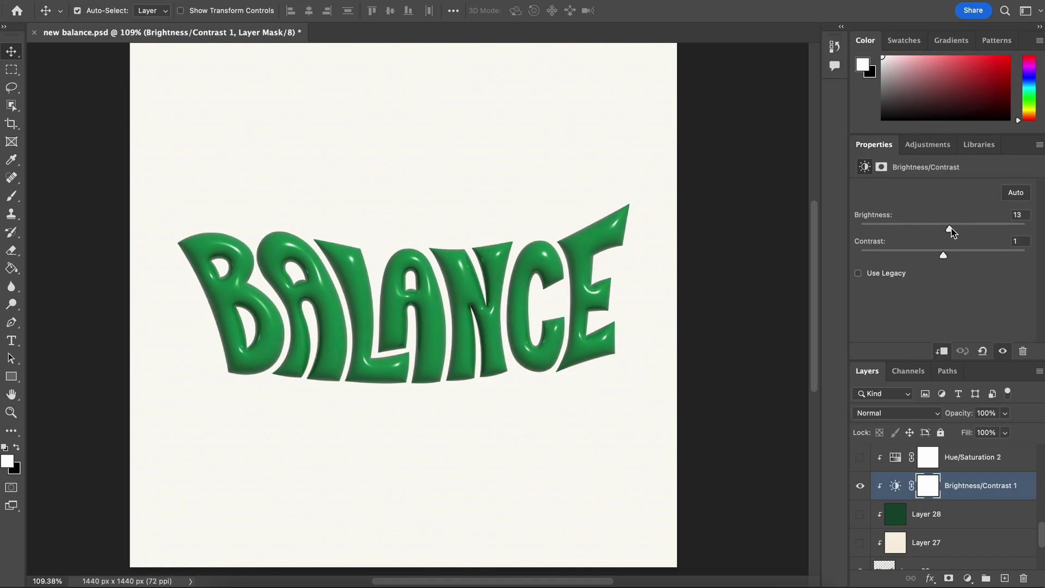
mouse_move(943, 255)
mouse_down()
mouse_move(958, 253)
mouse_move(931, 259)
mouse_up()
Step: Turn on Hue/Saturation 2 and lower Saturation to -29 to mute the green
click(925, 145)
click(973, 460)
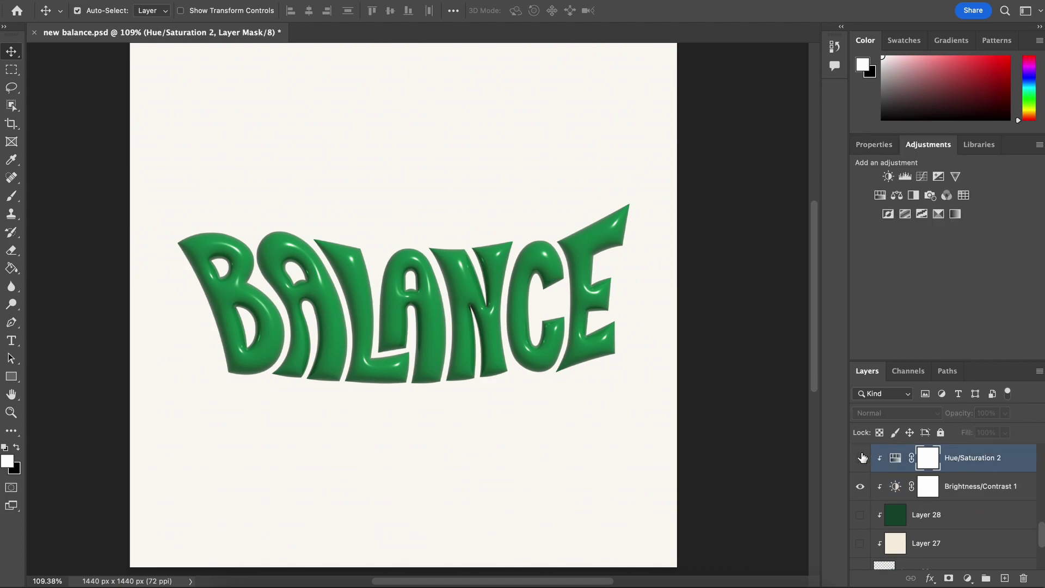
click(860, 458)
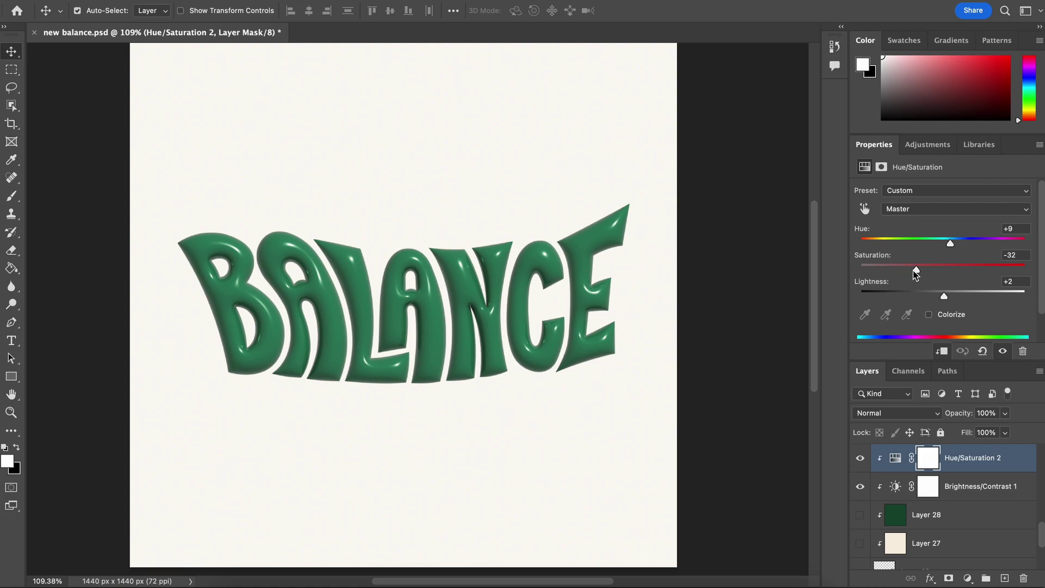
mouse_move(916, 272)
mouse_down()
mouse_move(944, 270)
mouse_move(907, 273)
mouse_up()
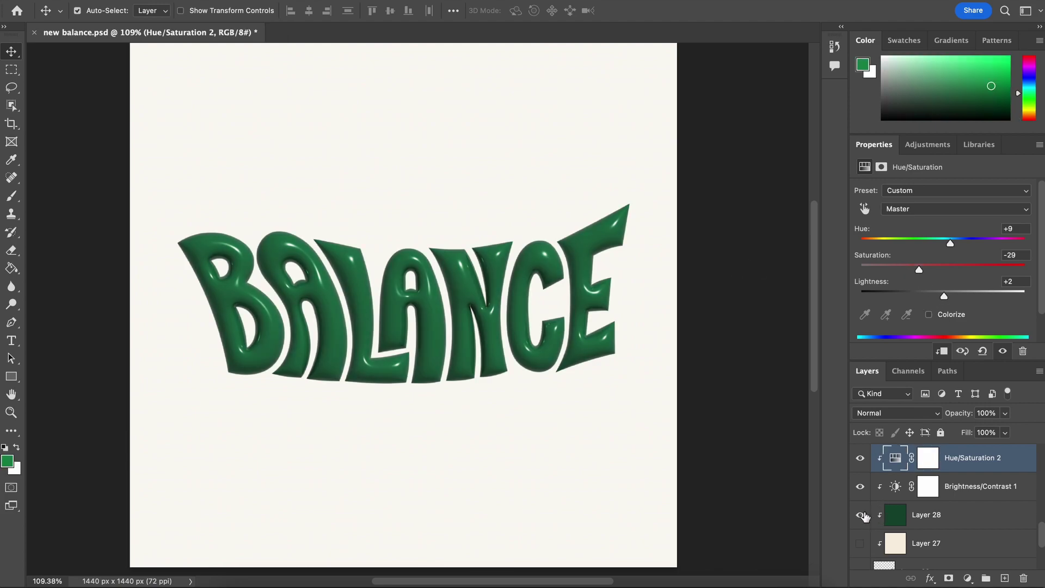
Step: Set the dark green Layer 28 to Soft Light blending at 77% opacity
click(932, 516)
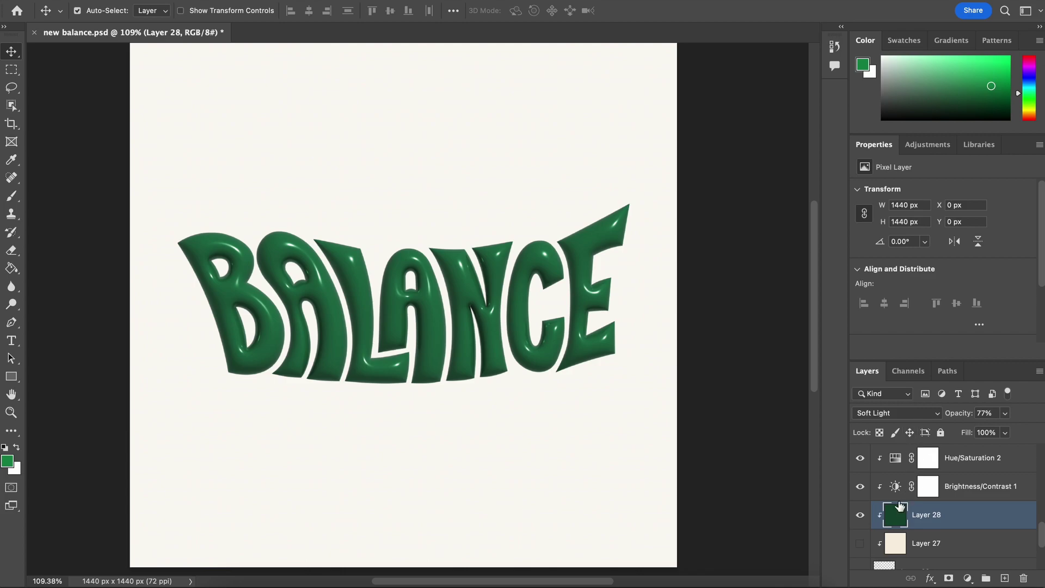
click(895, 413)
click(888, 223)
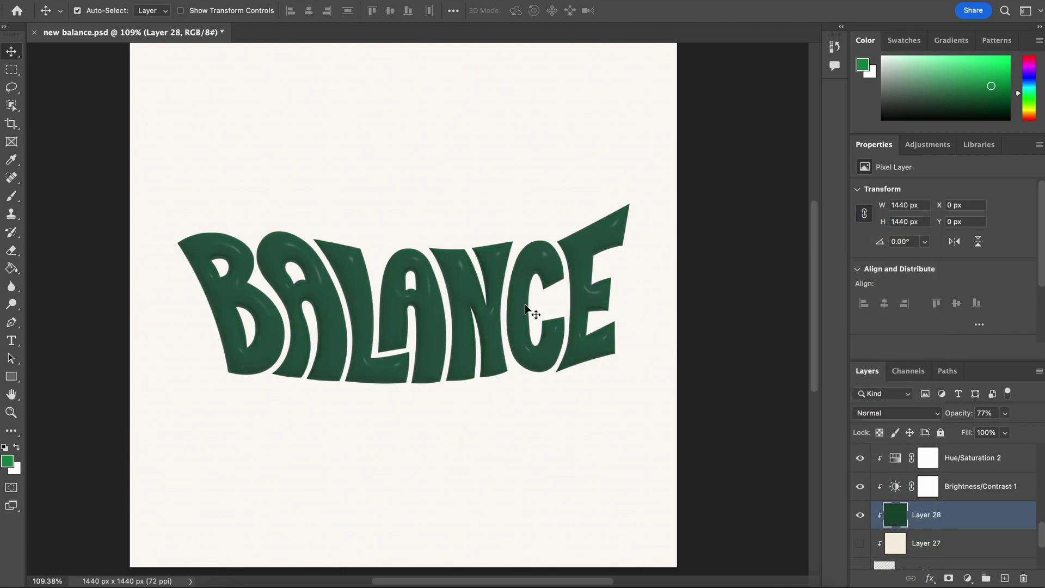
click(882, 419)
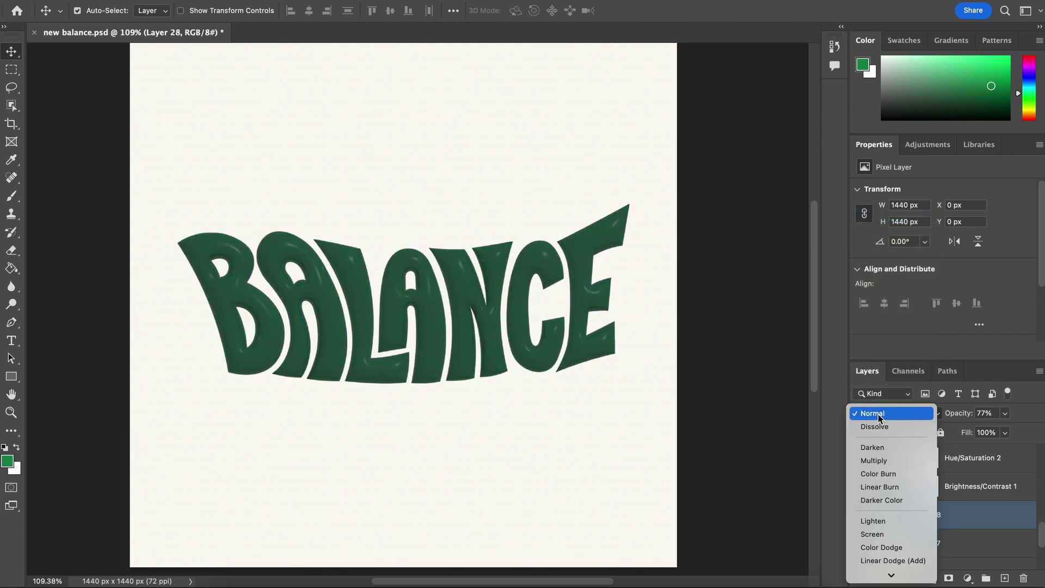
scroll(887, 490, down, 2)
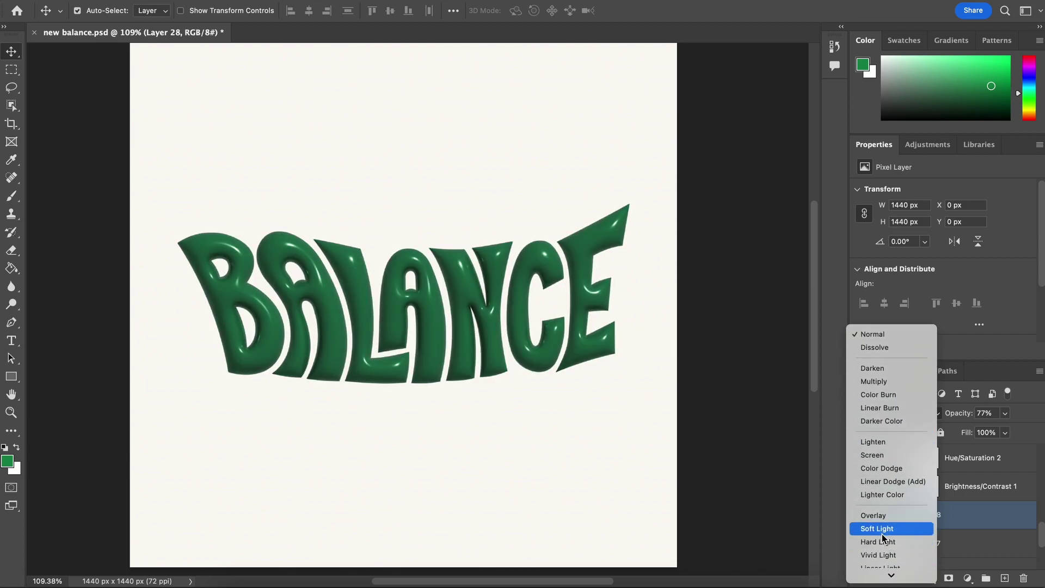
click(879, 529)
click(1005, 414)
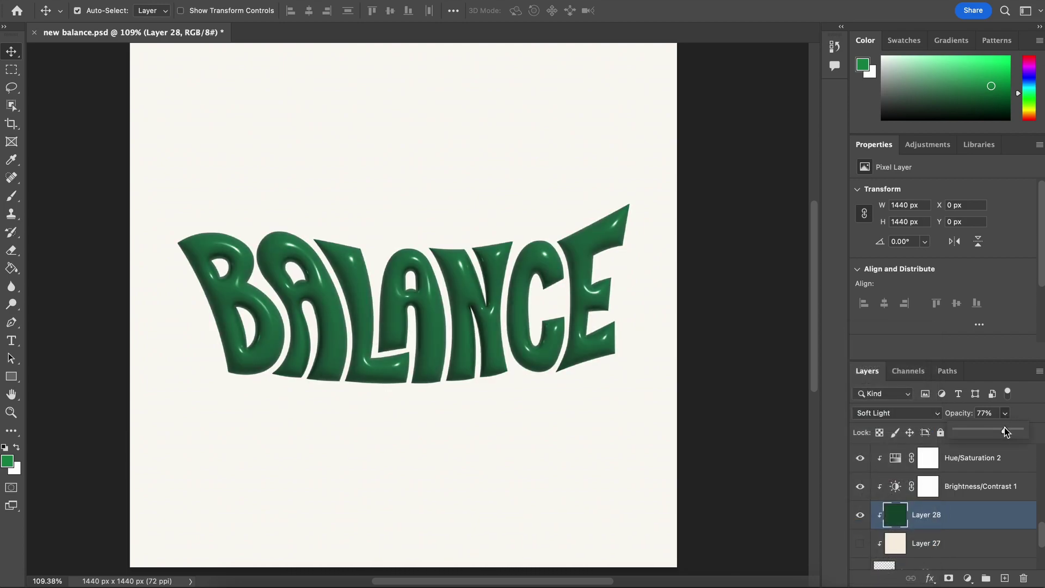
drag(1006, 432, 933, 440)
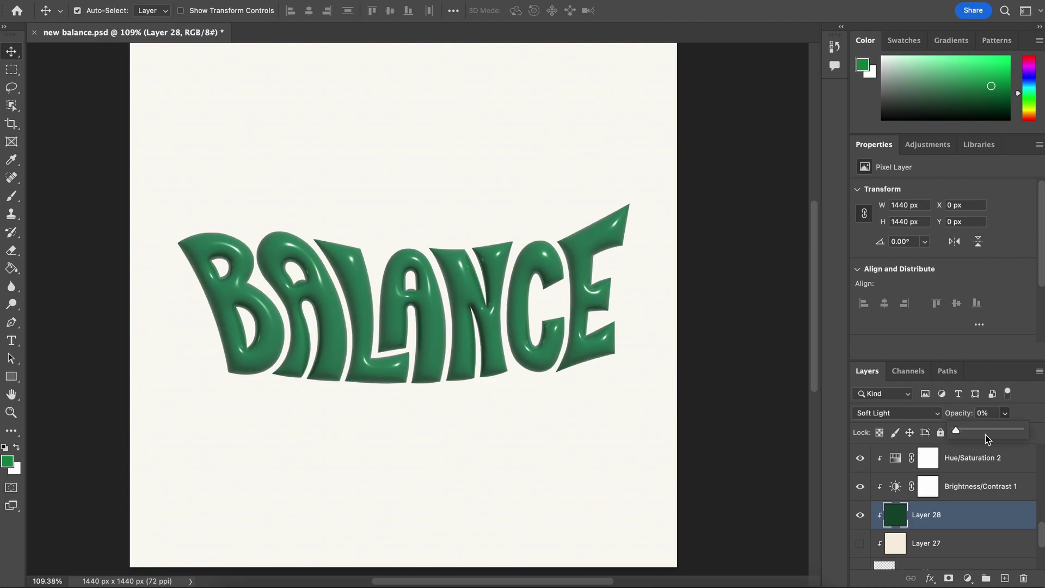
drag(988, 438, 1002, 432)
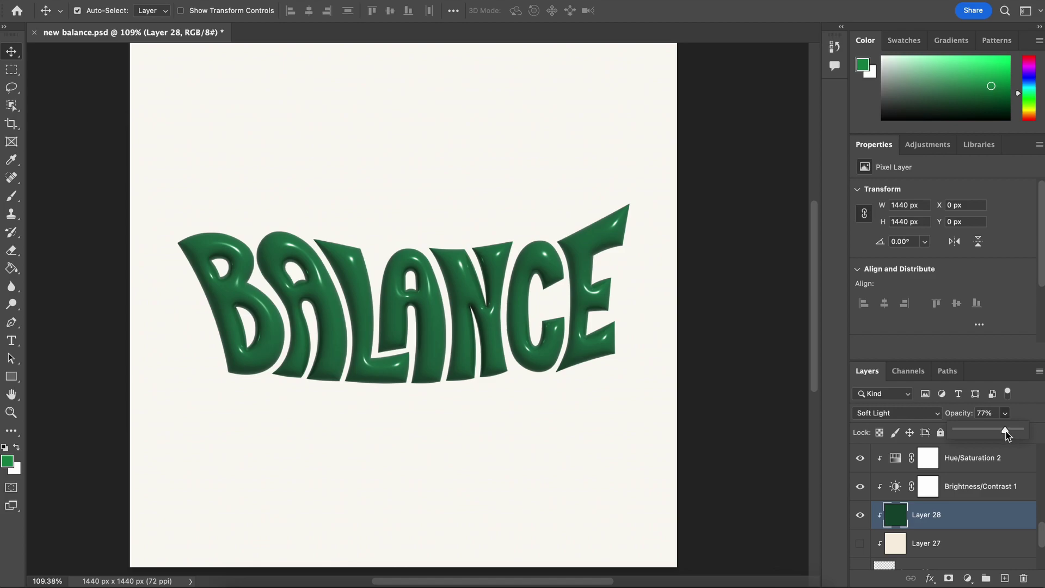
Step: Show Layer 27 on Multiply at 36% and compare the lettering with and without it
click(860, 548)
click(934, 550)
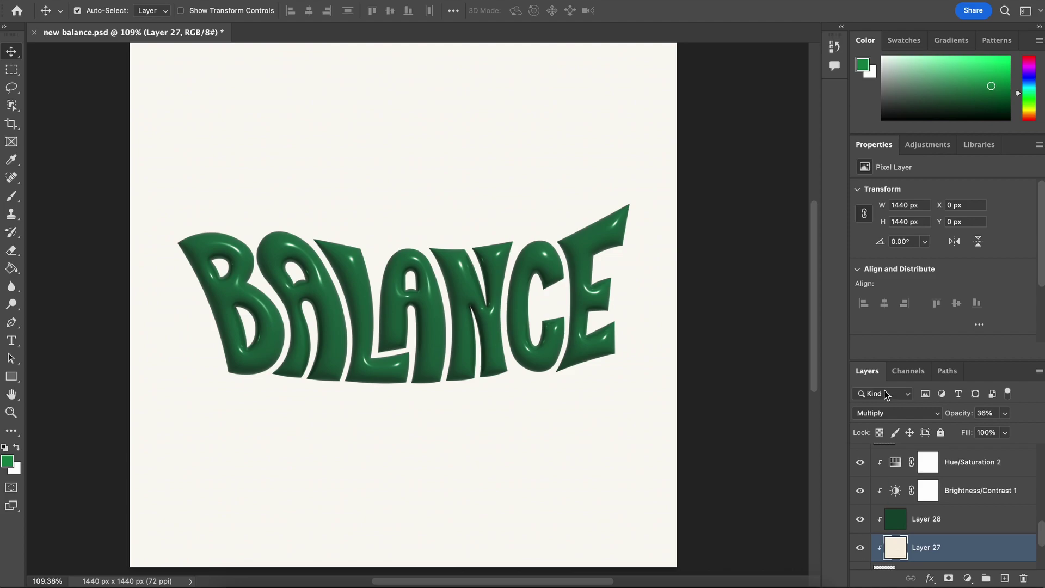
click(884, 416)
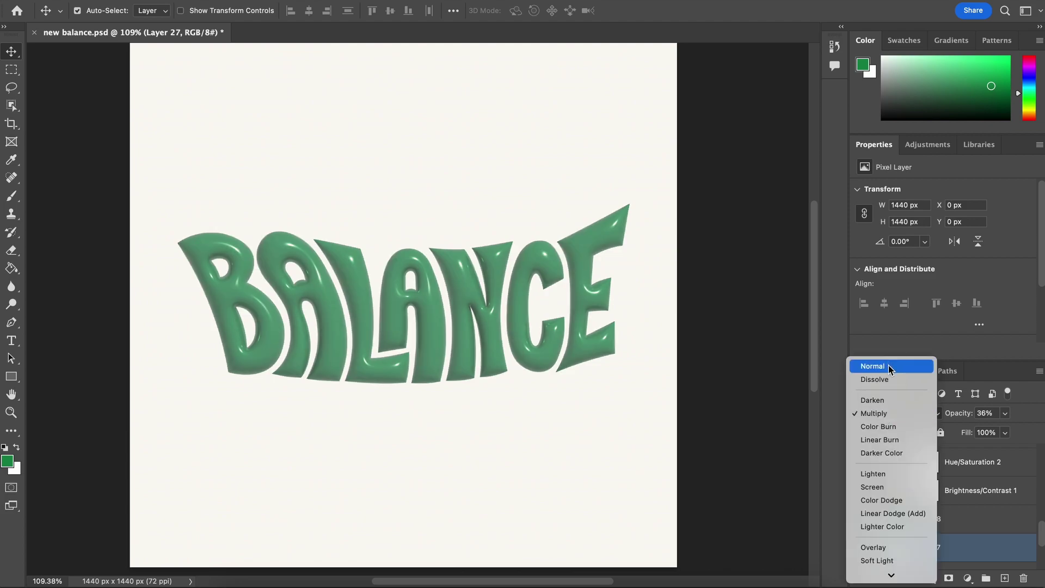
click(882, 418)
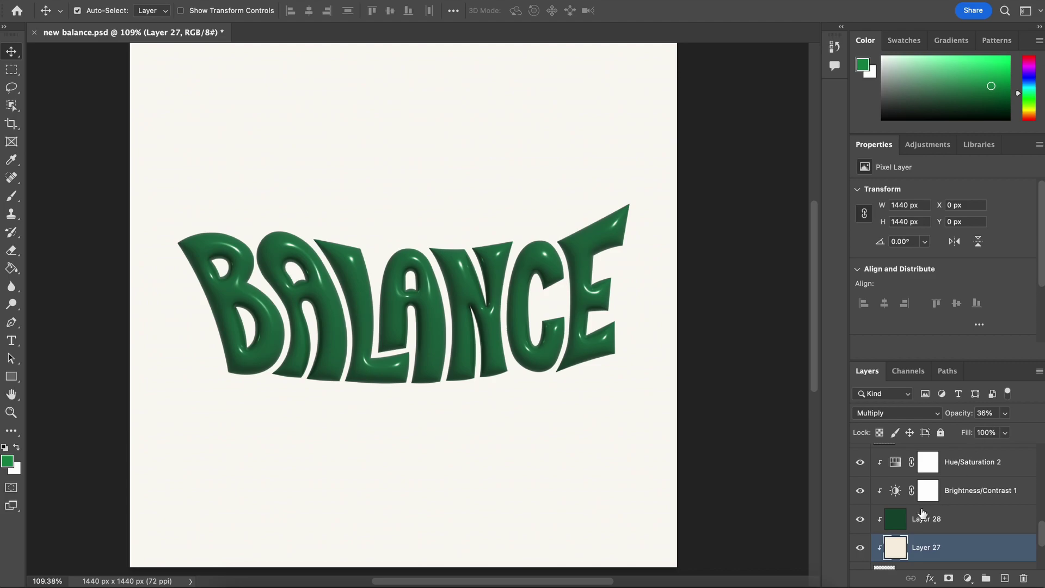
scroll(493, 254, up, 5)
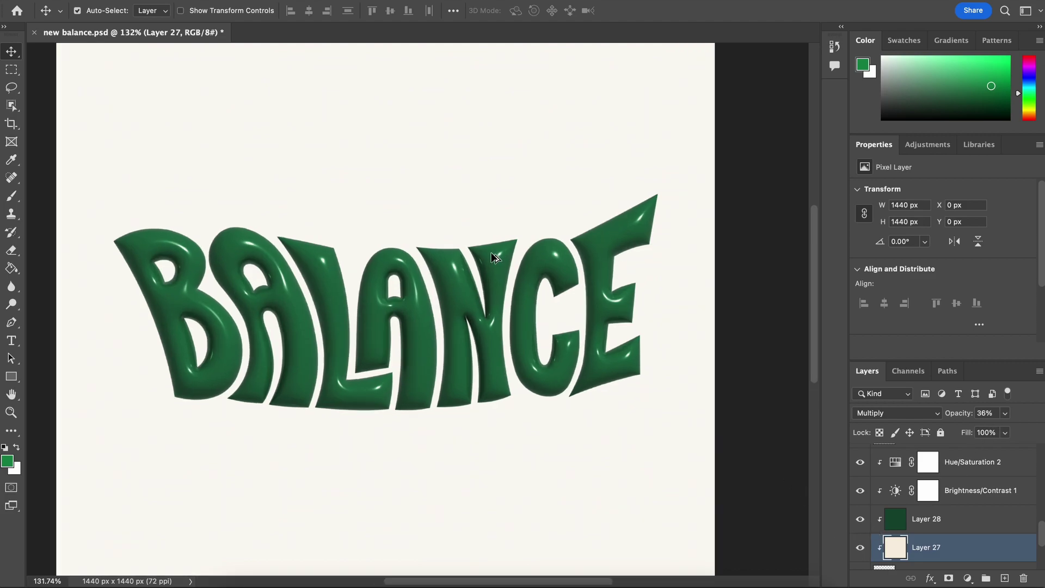
click(861, 547)
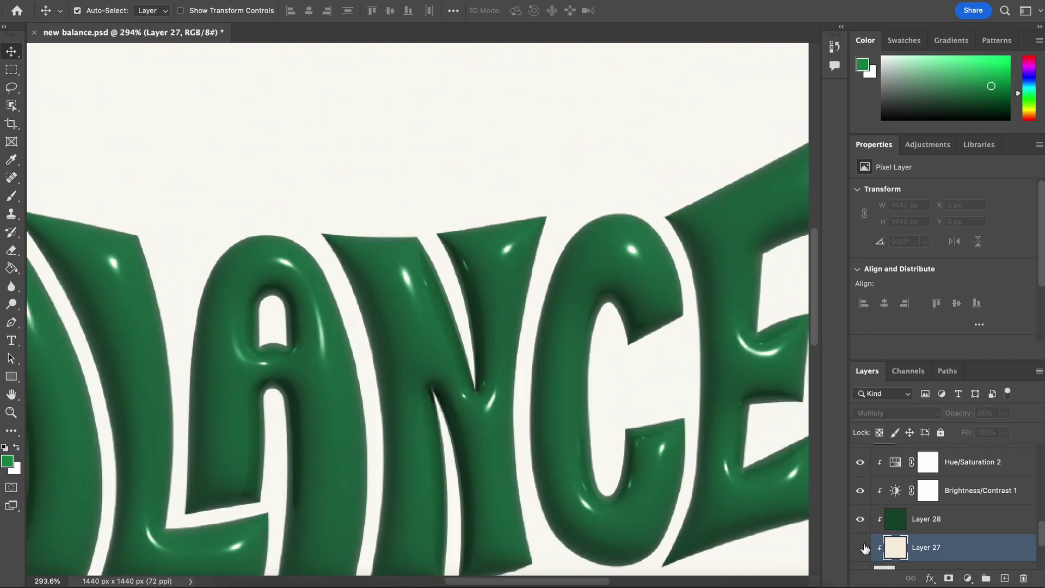
click(861, 546)
click(861, 547)
click(861, 547)
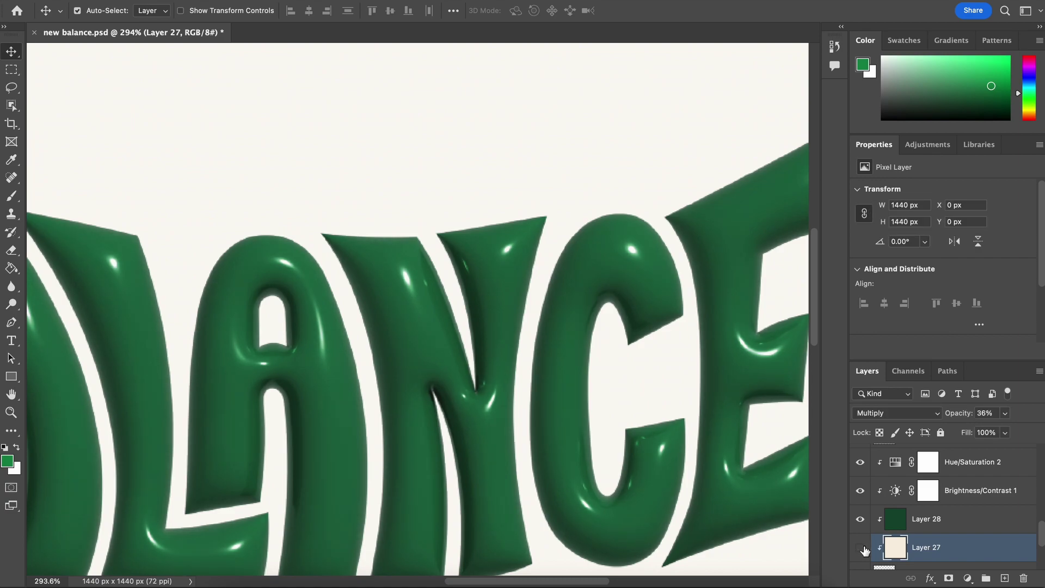
click(861, 547)
click(861, 547)
scroll(579, 303, right, 1)
scroll(621, 248, down, 6)
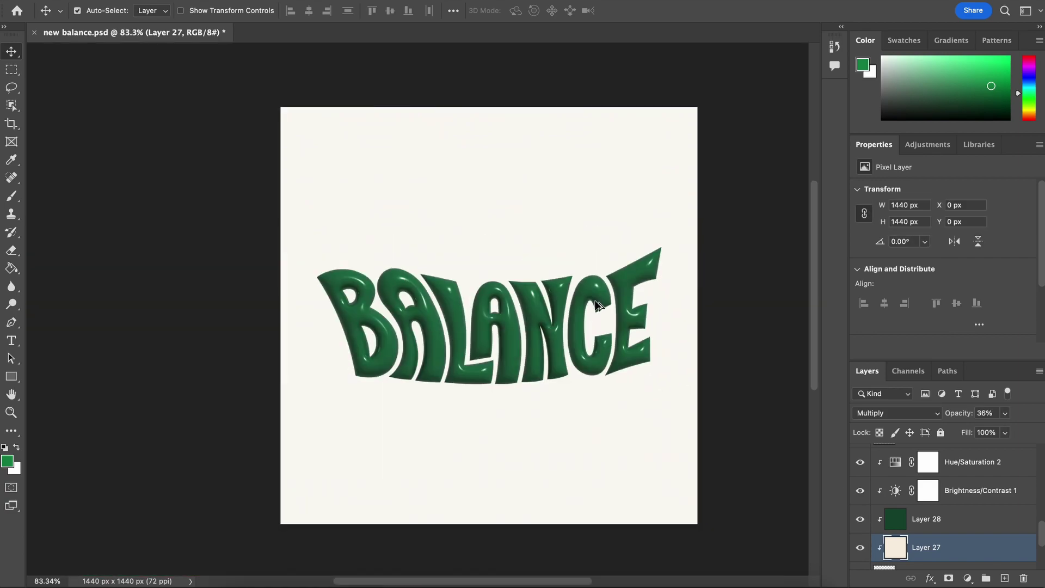
Step: Show the 550 sneaker and nudge the BALANCE lettering (Layer 29) up to Y 283 px
scroll(907, 501, up, 3)
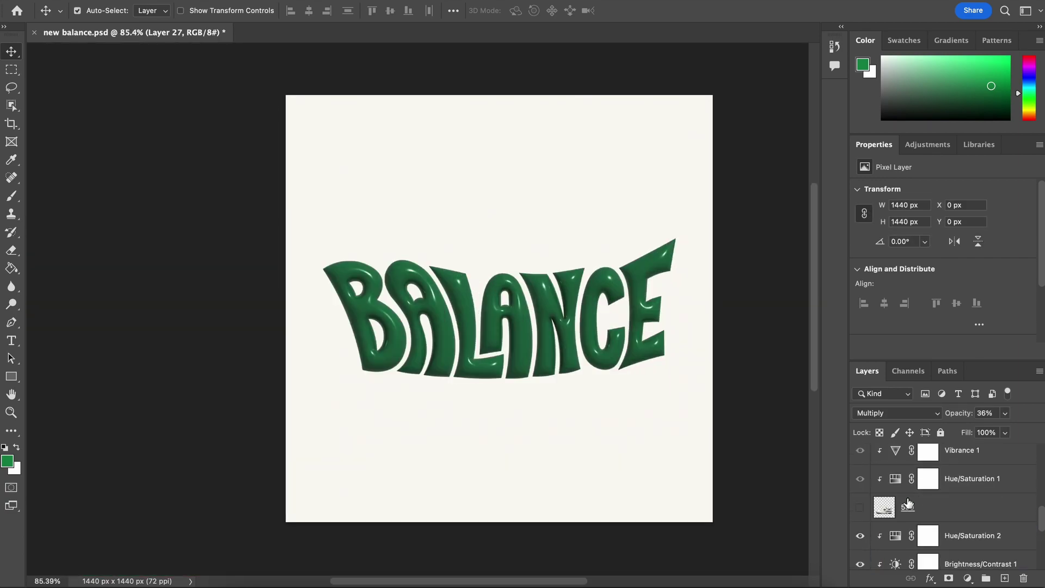
click(860, 509)
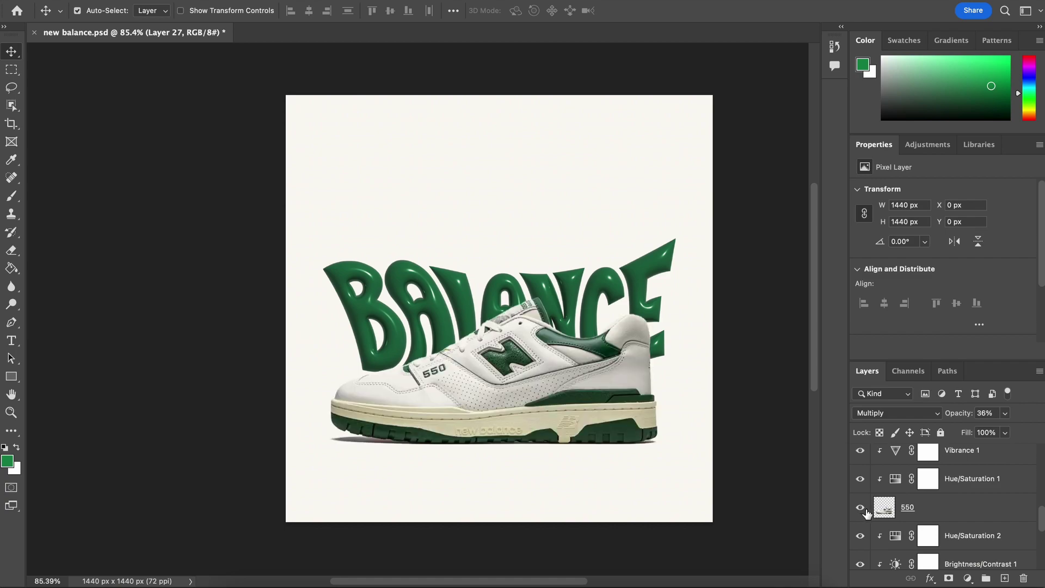
click(553, 270)
key(ctrl+t)
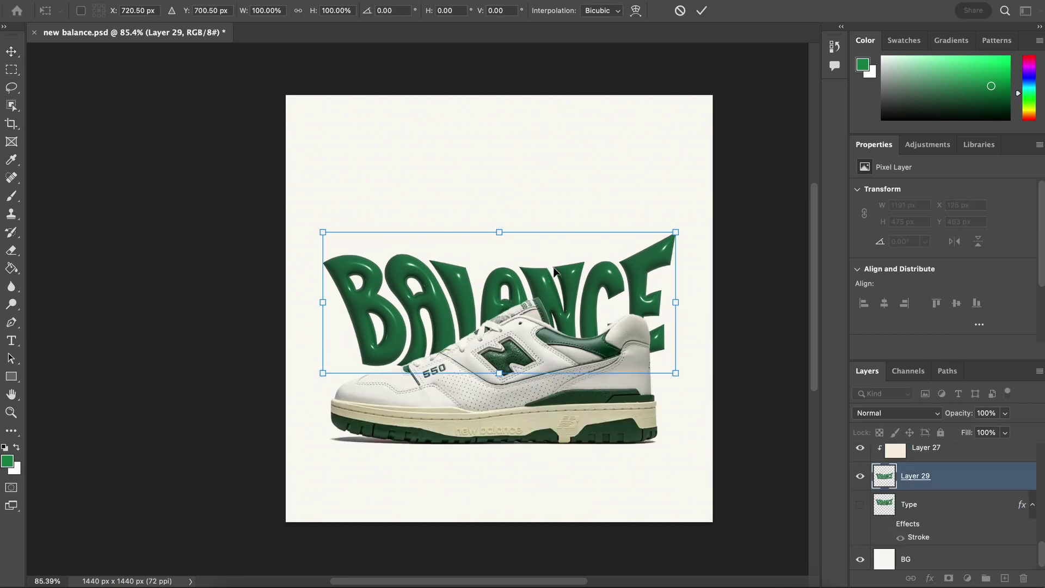
key(shift+Up)
key(shift+Up)
key(shift+Up)
key(shift+Up)
key(shift+Up)
key(shift+Up)
key(shift+Up)
key(shift+Up)
key(shift+Up)
key(shift+Up)
key(shift+Up)
key(shift+Up)
key(shift+Up)
key(shift+Up)
key(shift+Up)
key(shift+Up)
key(shift+Up)
key(shift+Up)
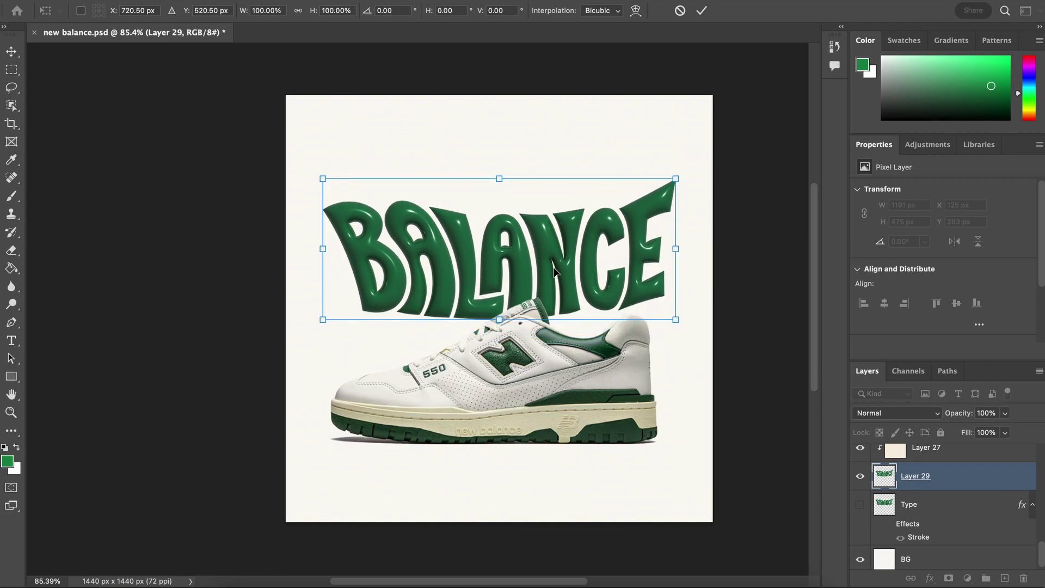
click(702, 10)
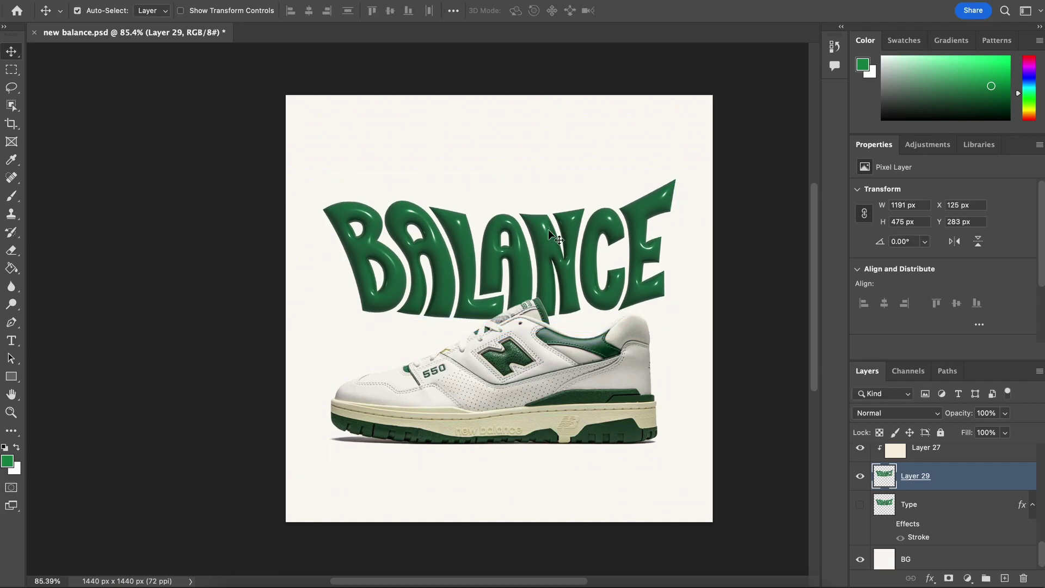
scroll(593, 271, up, 1)
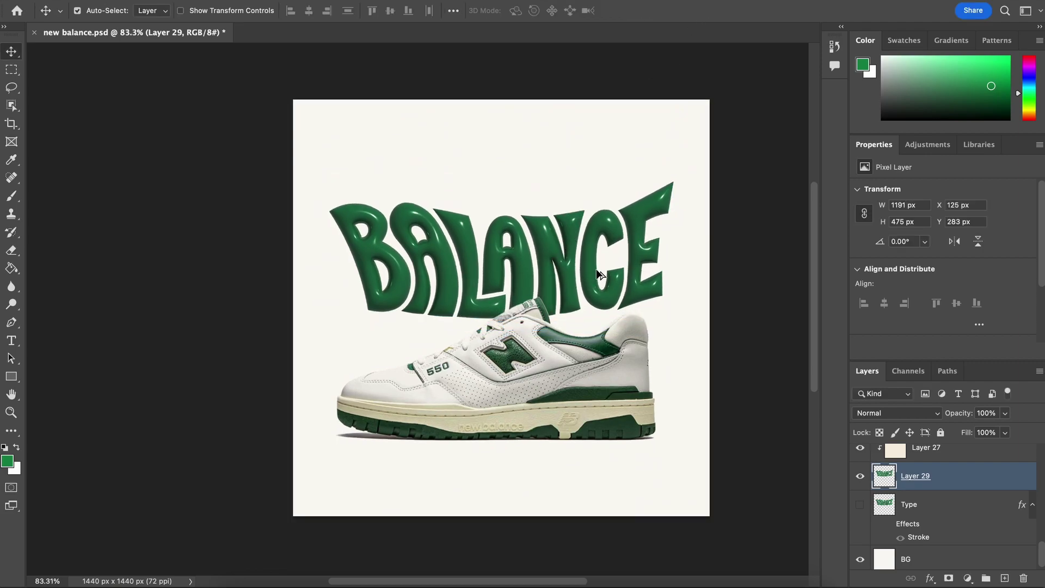
scroll(510, 392, up, 2)
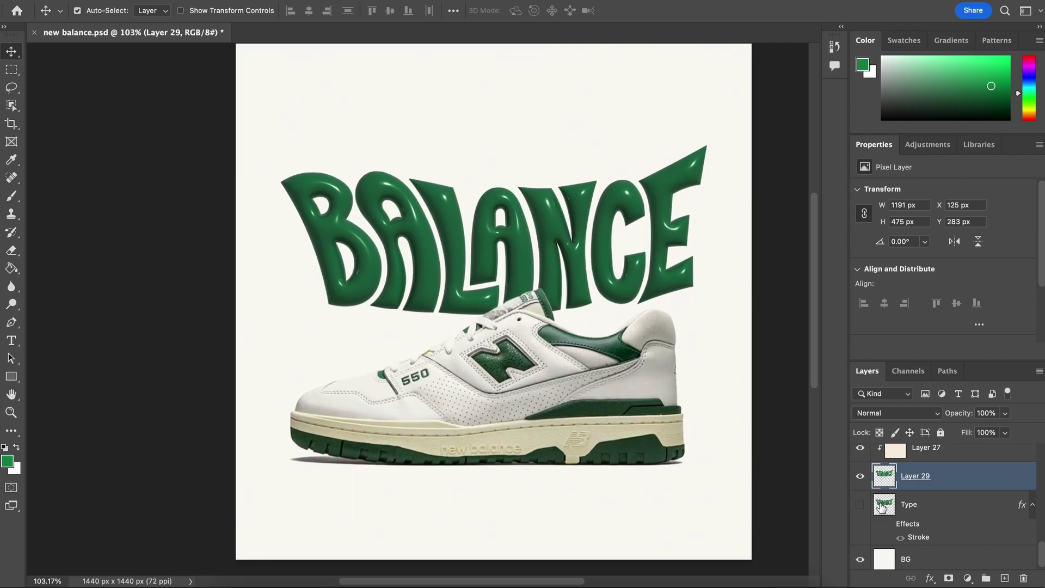
scroll(881, 506, up, 5)
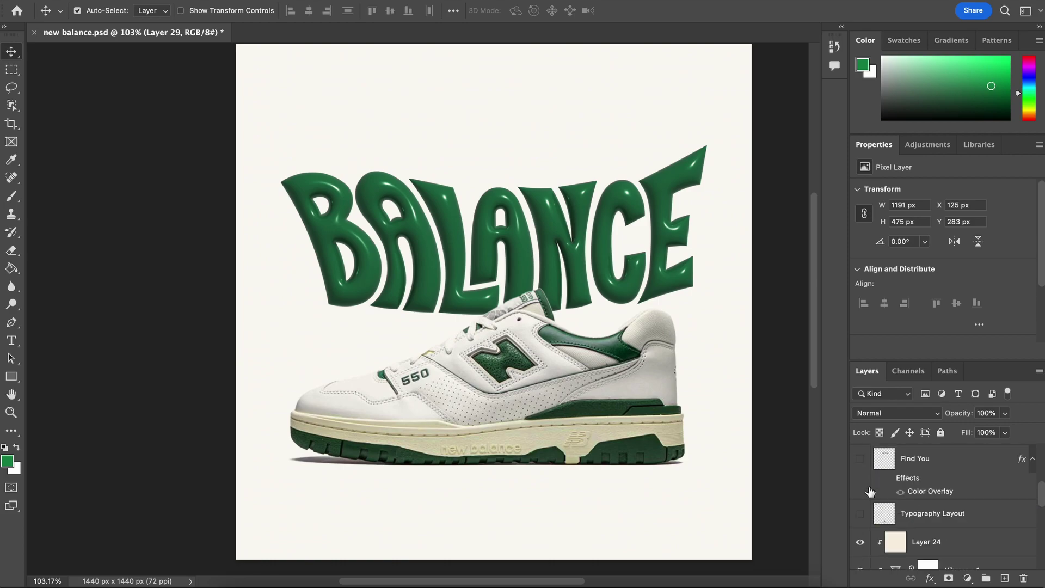
Step: Turn on the Typography Layout (barcode, date, NB logo, description) and the Find Your headline layers
click(859, 513)
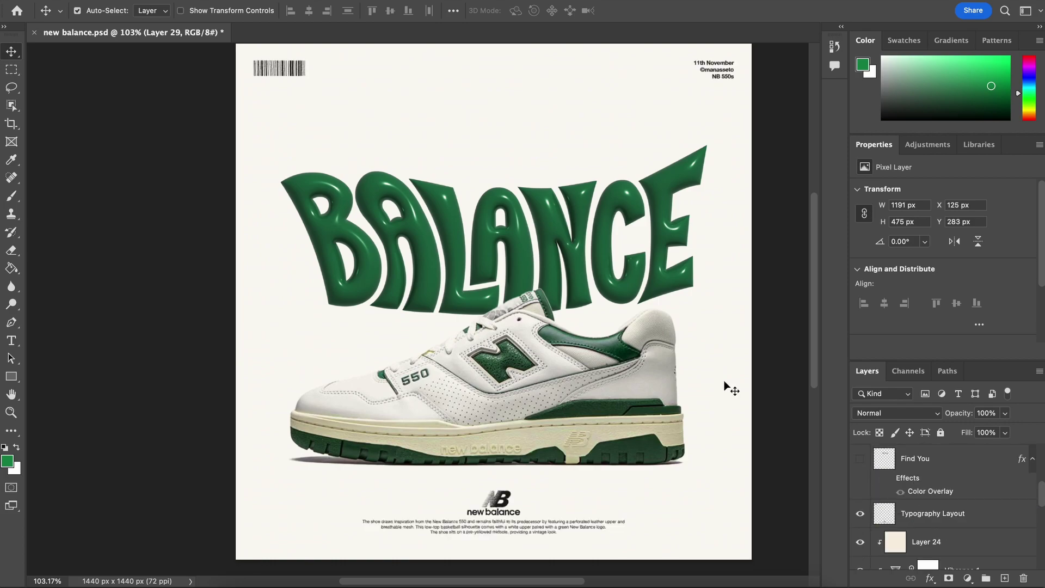
scroll(243, 57, up, 2)
scroll(281, 71, down, 6)
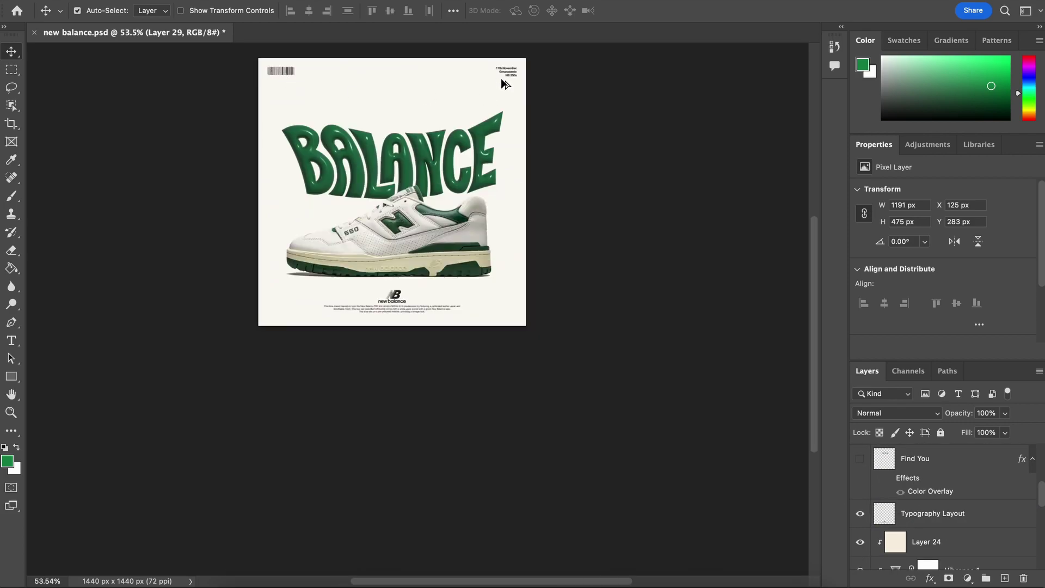
scroll(501, 80, up, 4)
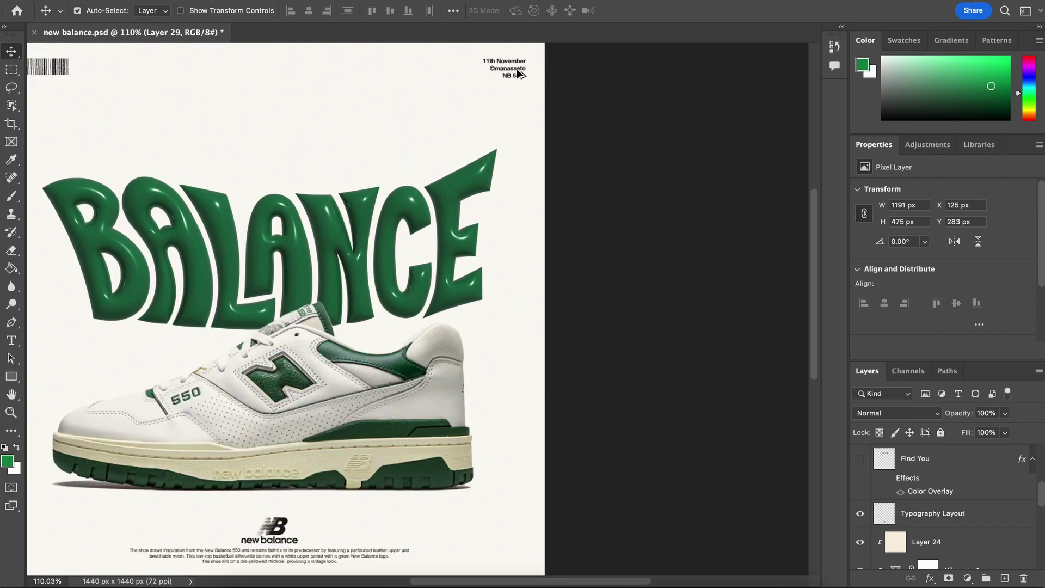
scroll(337, 435, down, 3)
scroll(231, 497, up, 5)
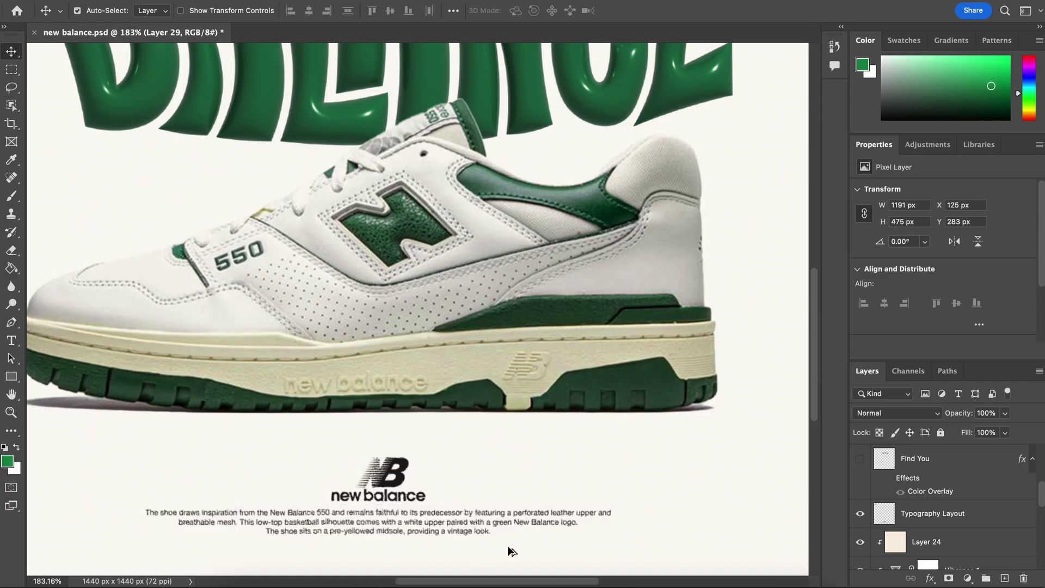
scroll(555, 417, down, 4)
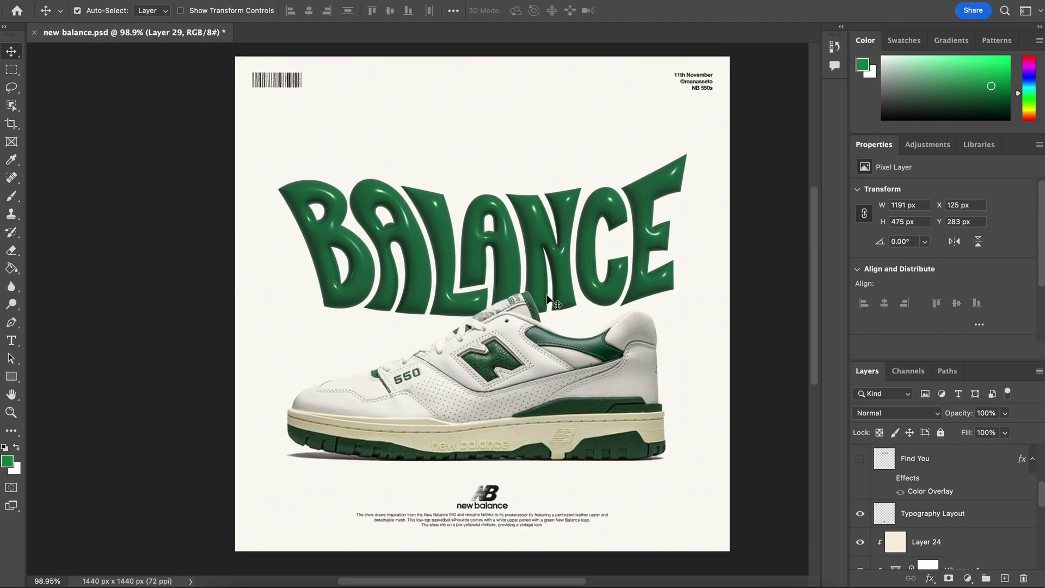
scroll(556, 297, left, 1)
scroll(555, 296, right, 4)
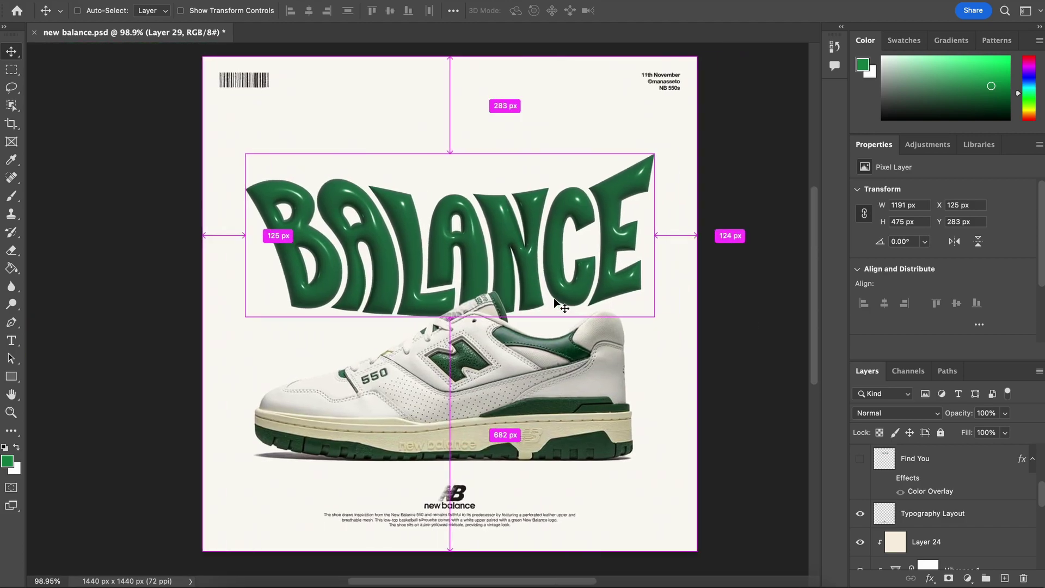
scroll(552, 294, right, 1)
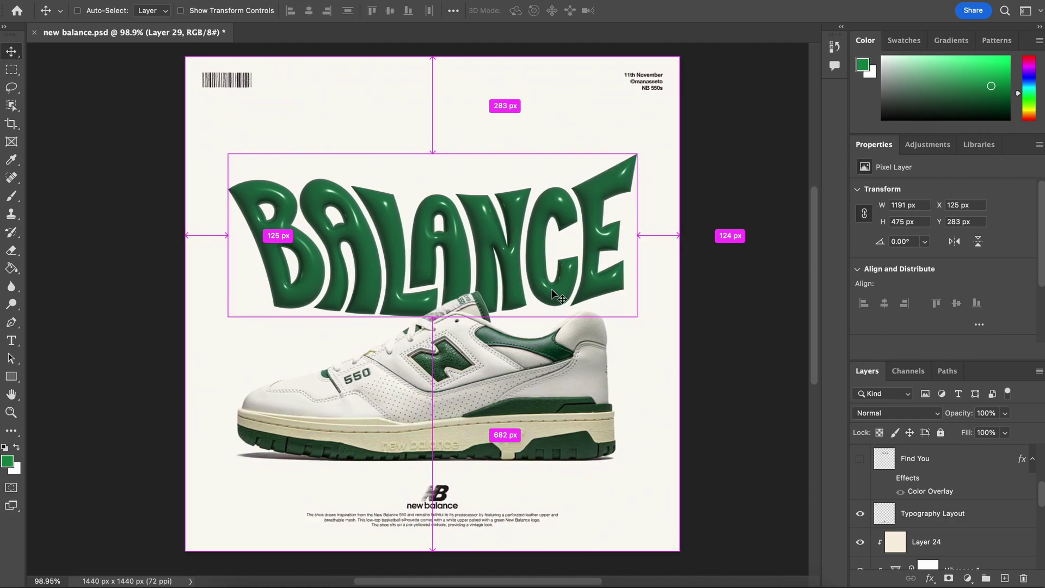
click(861, 460)
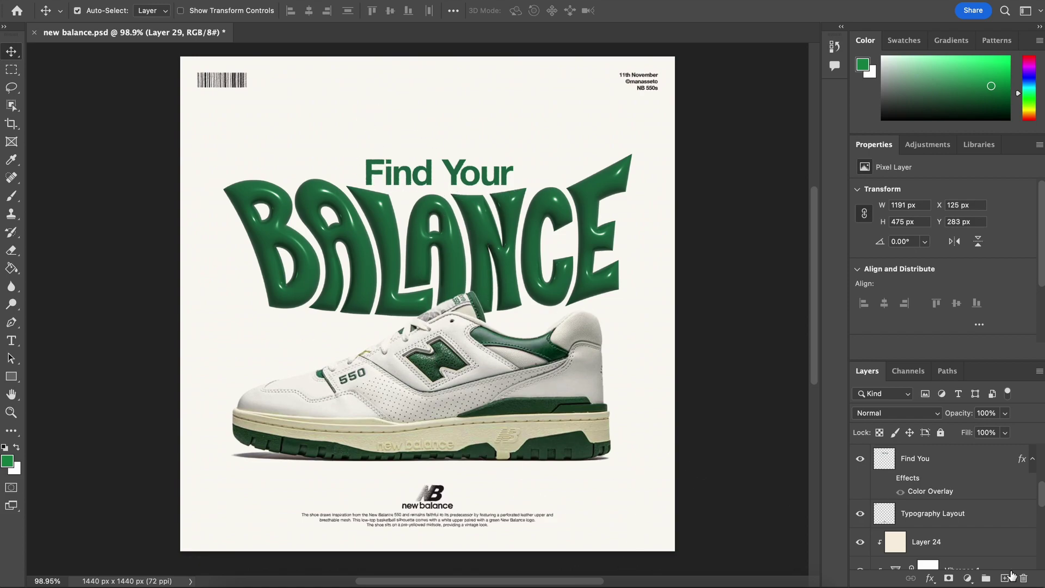
scroll(940, 520, up, 4)
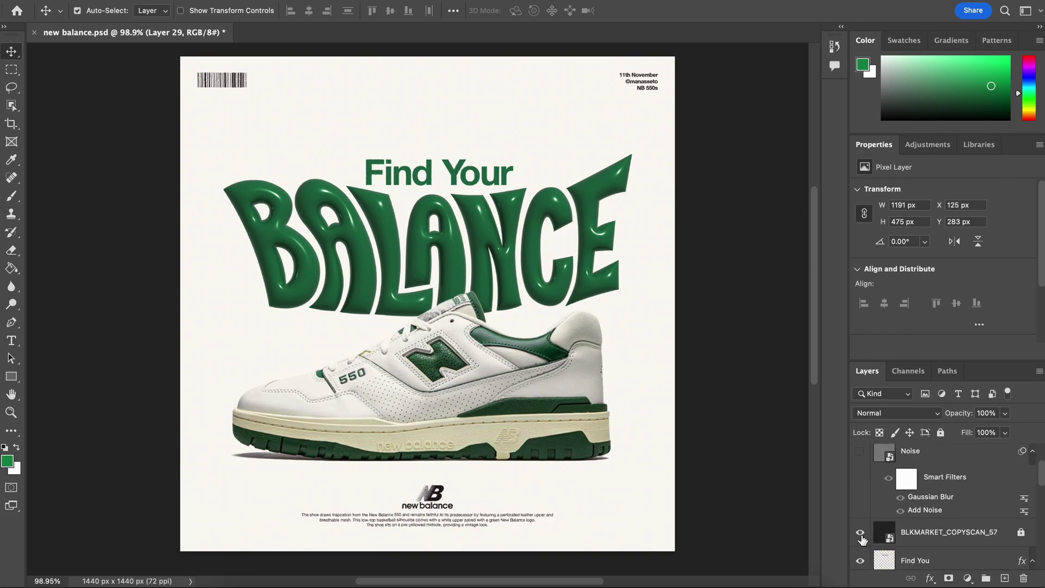
Step: Turn on the BLKMARKET_COPYSCAN_57 texture and Noise layers, then select each to inspect
click(859, 533)
click(860, 451)
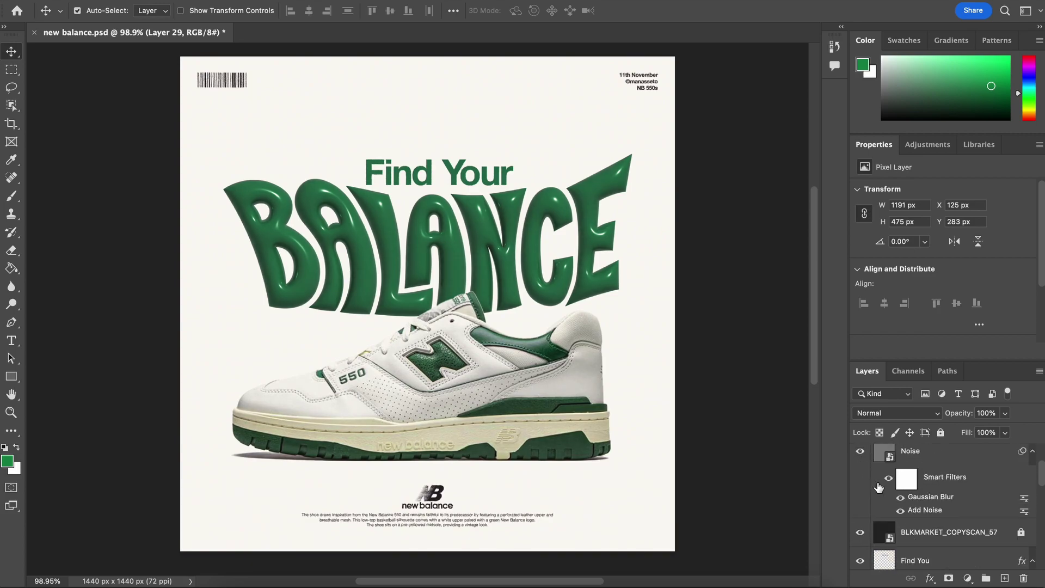
click(936, 533)
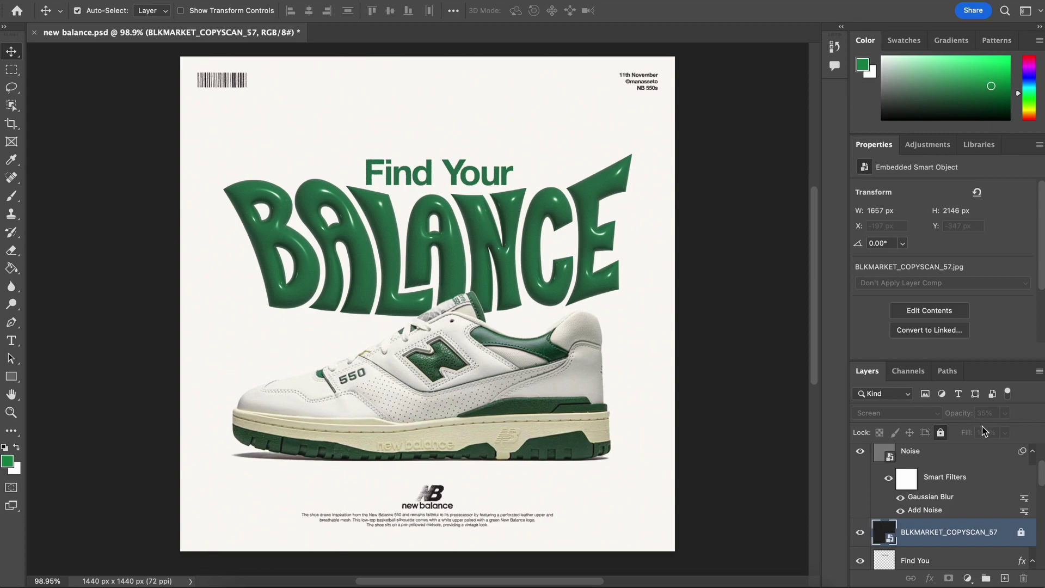
scroll(925, 506, up, 1)
click(918, 503)
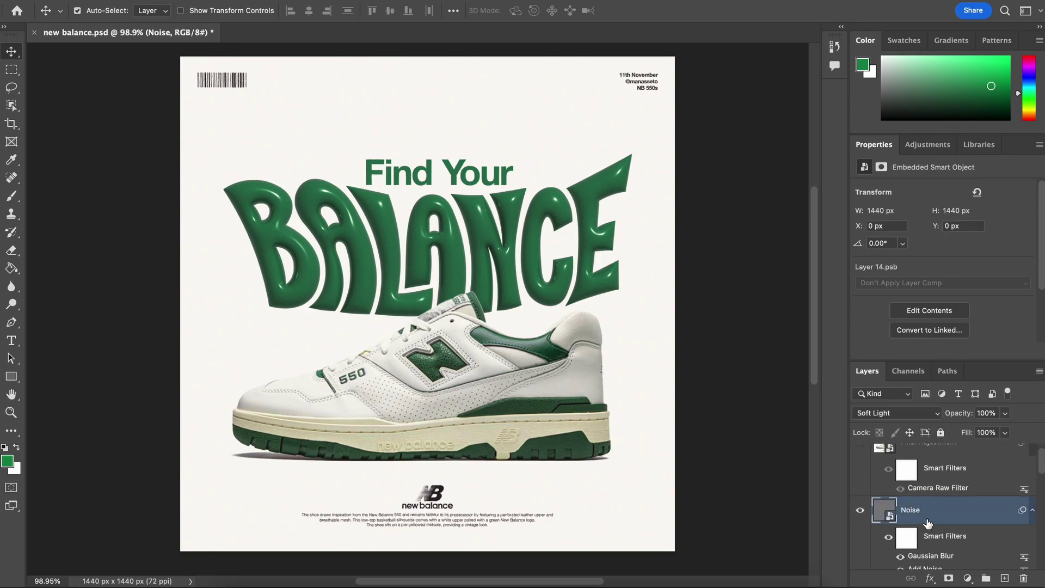
scroll(925, 525, down, 1)
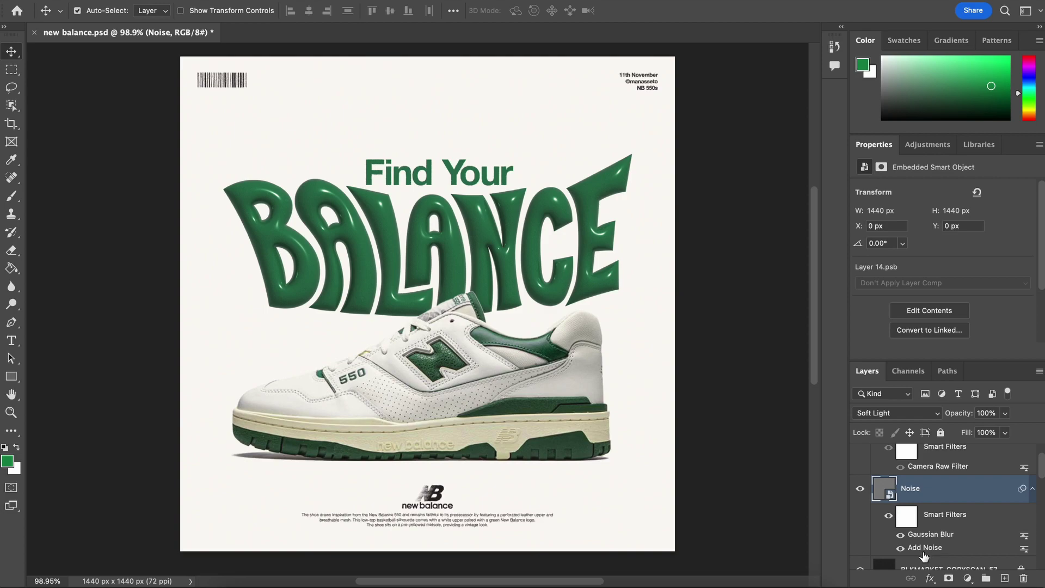
scroll(919, 536, up, 1)
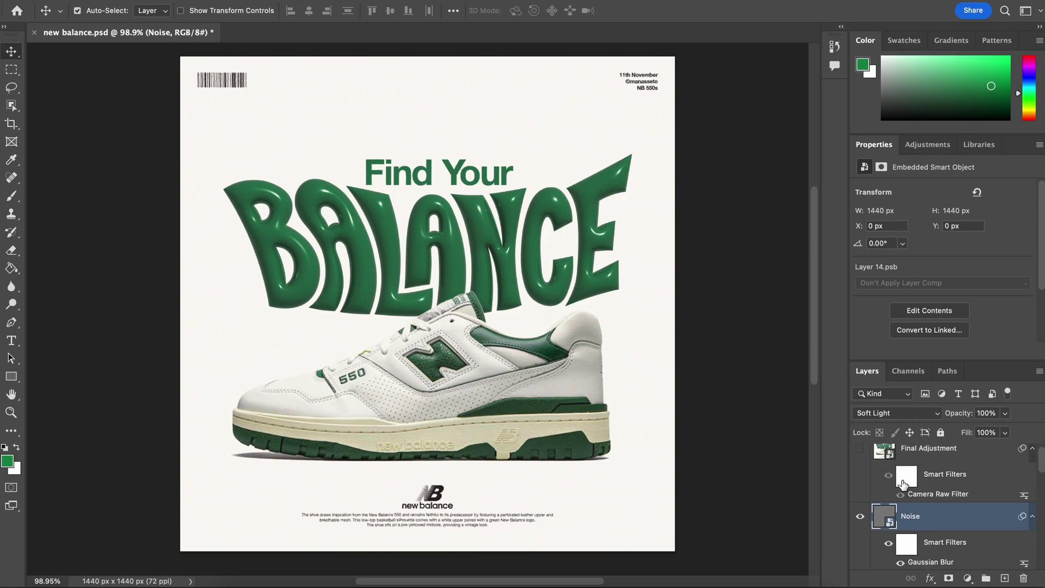
Step: Show rulers, lock the Noise layer, and stamp all visible layers into new Layer 30
key(ctrl+slash)
key(ctrl+r)
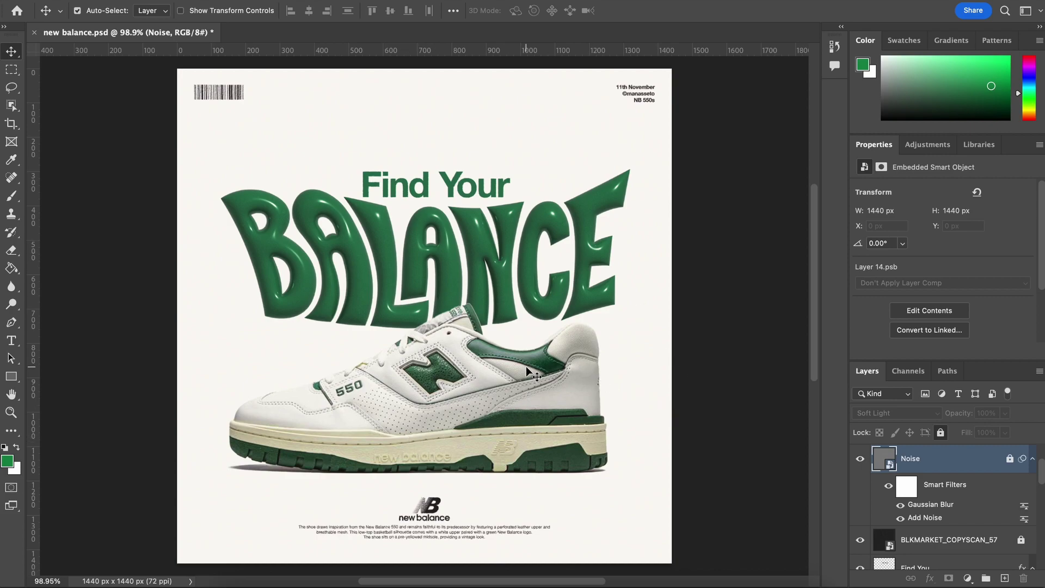
key(ctrl)
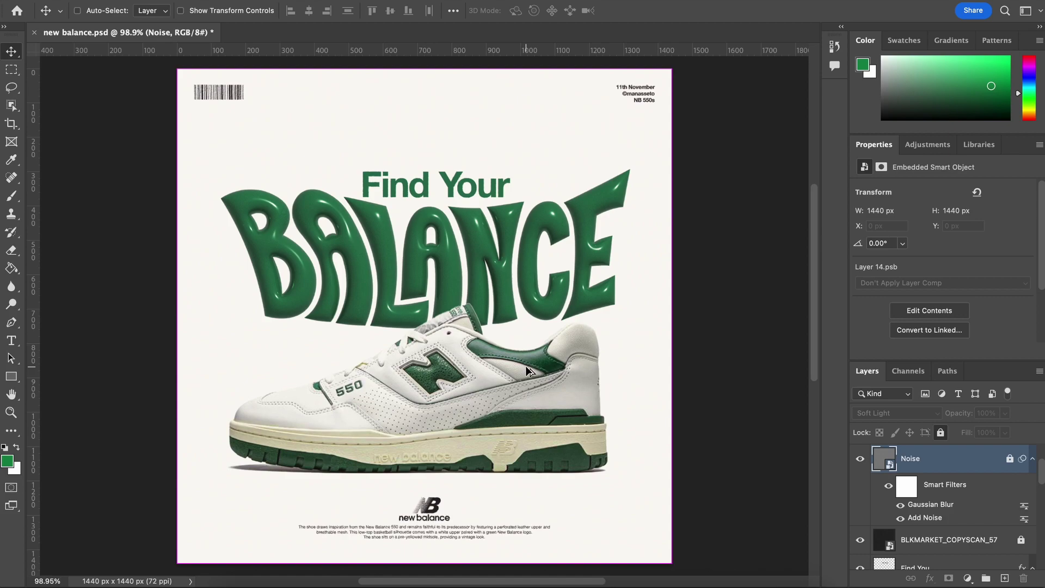
key(ctrl+shift+alt+e)
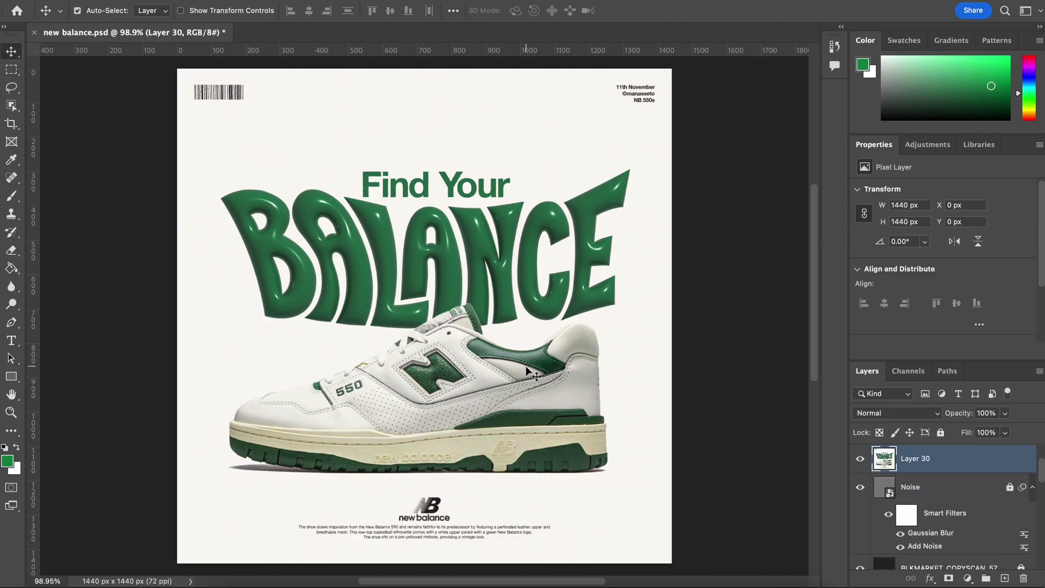
Step: Convert Layer 30 into a smart object
right_click(928, 456)
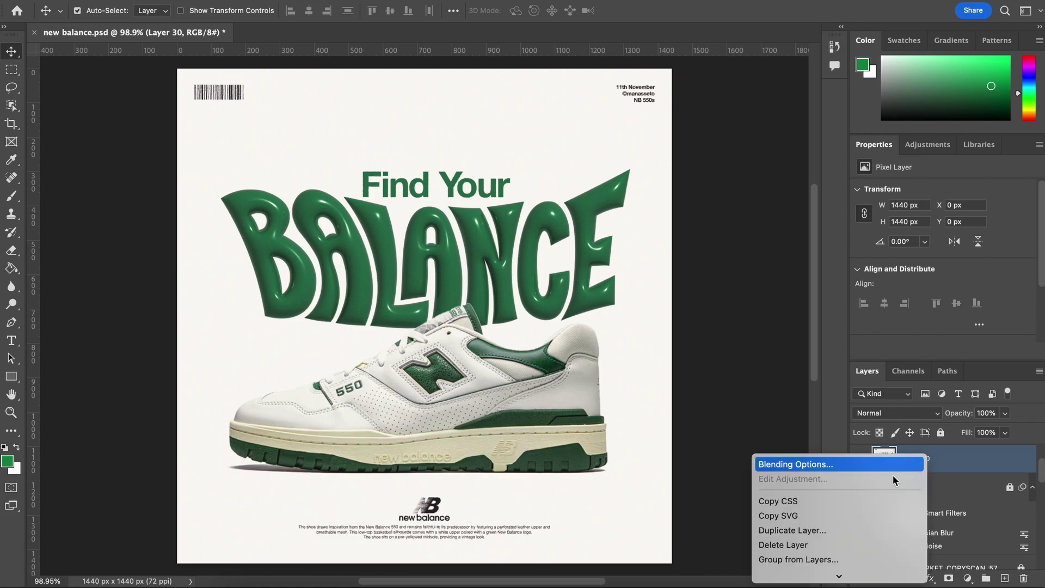
click(844, 489)
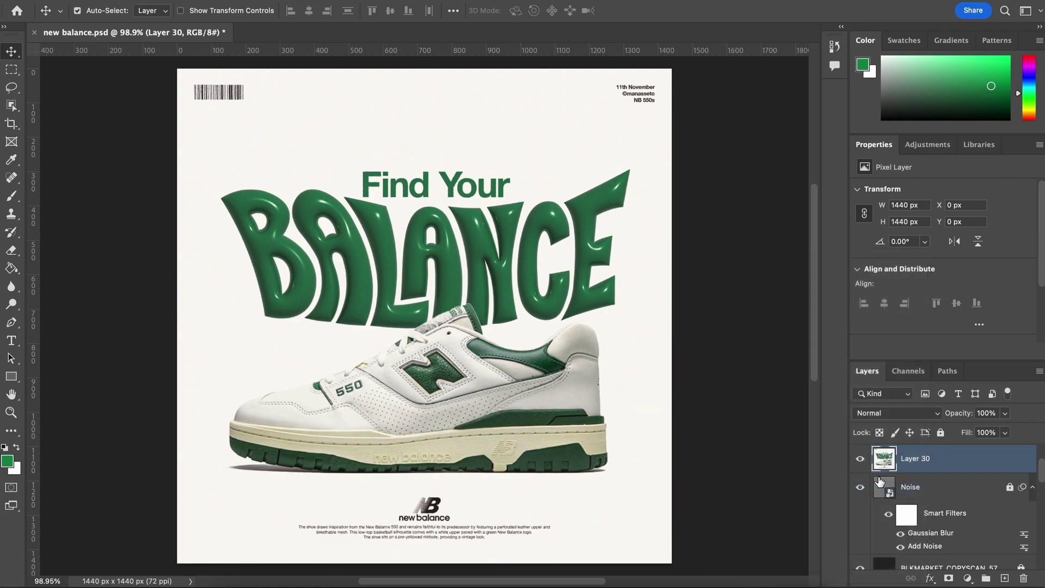
click(329, 0)
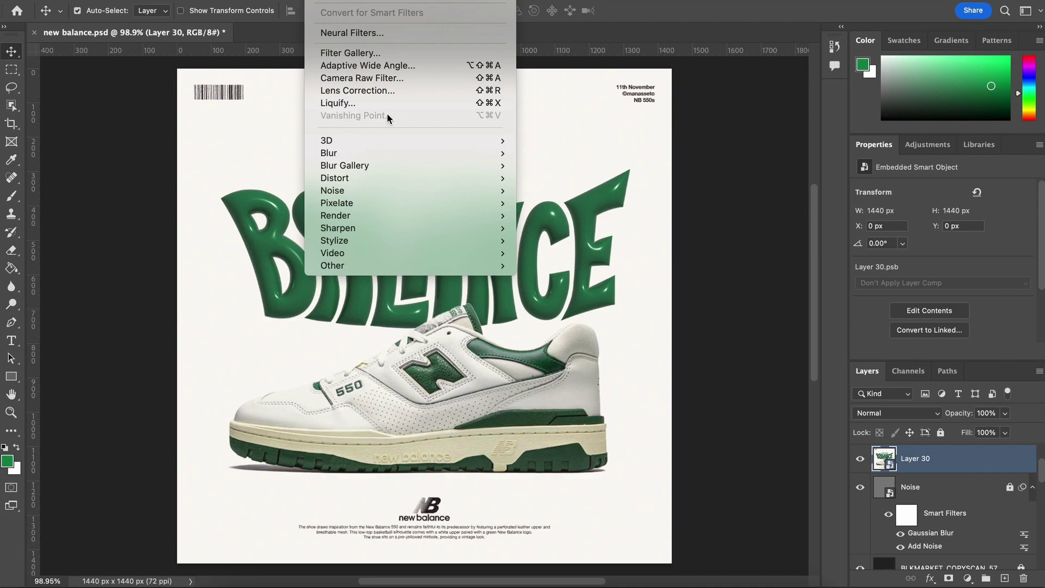
Step: In the Camera Raw Filter, set Exposure +0.20, Temperature +2 and Highlights +2
click(363, 82)
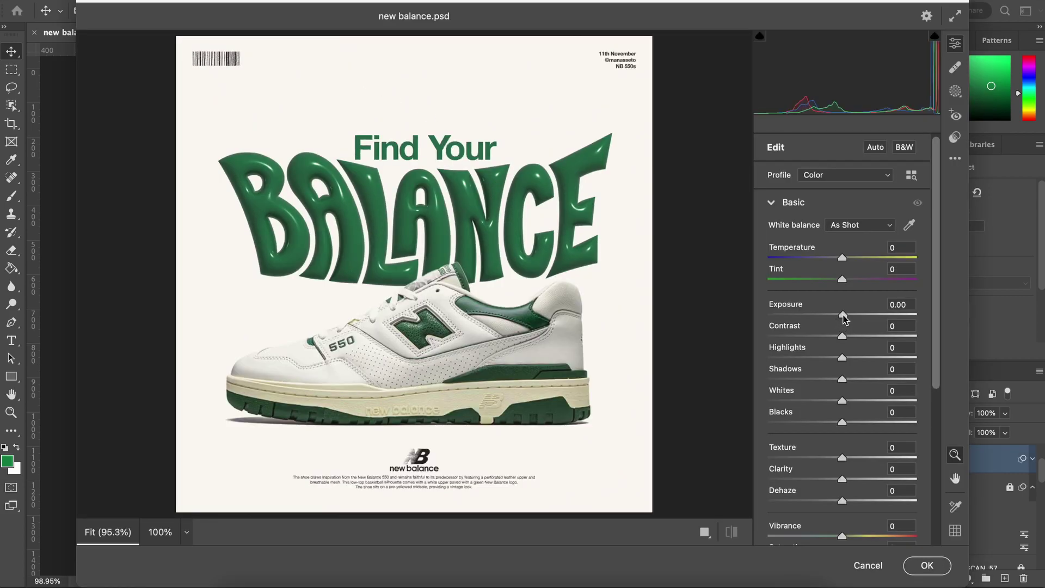
drag(842, 316, 845, 316)
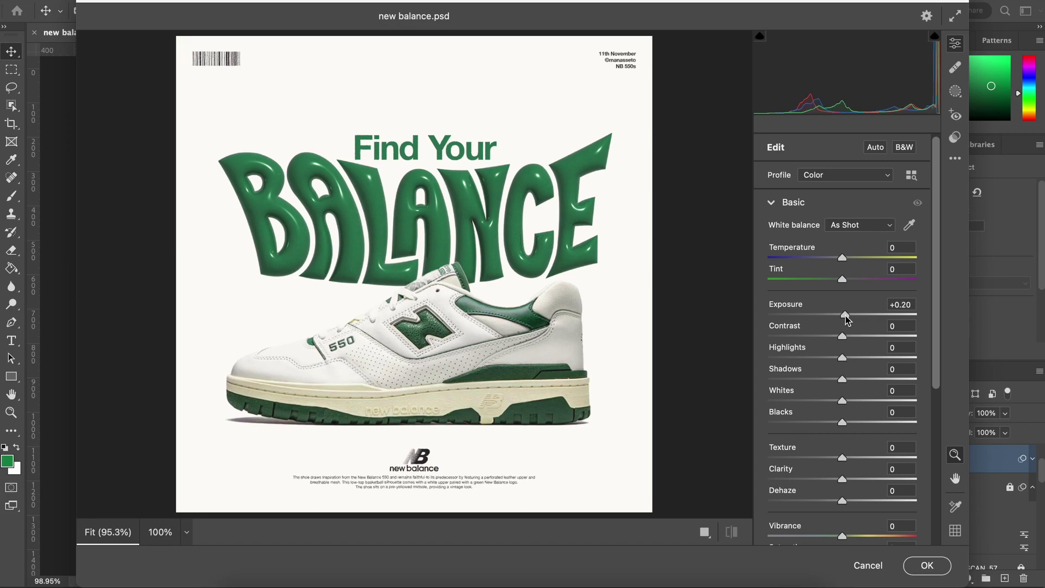
click(918, 204)
mouse_move(842, 260)
mouse_down()
mouse_move(832, 260)
mouse_move(851, 262)
mouse_move(830, 263)
mouse_move(846, 266)
mouse_up()
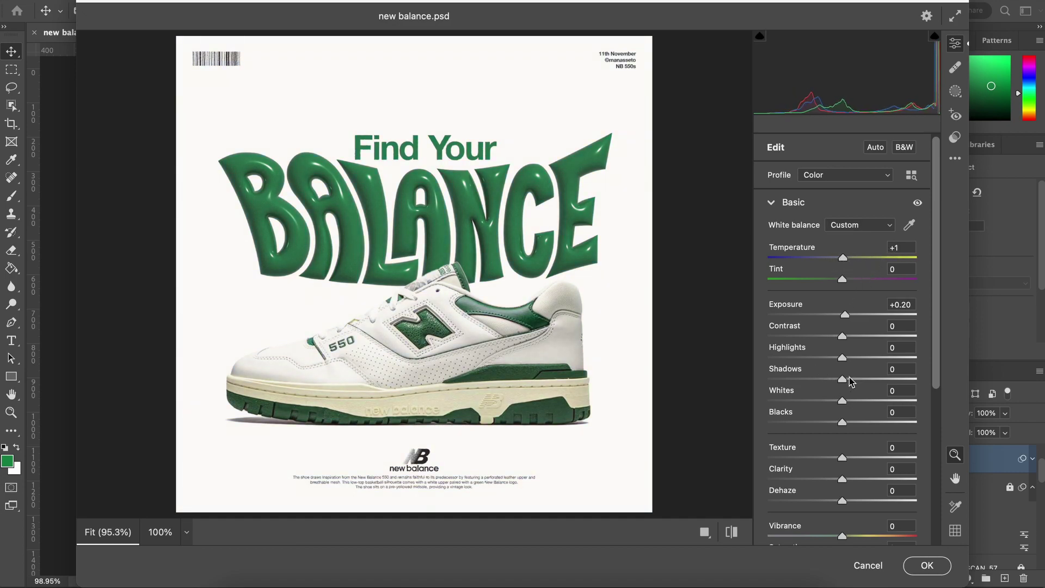
mouse_move(843, 262)
mouse_down()
mouse_move(883, 262)
mouse_move(751, 263)
mouse_move(855, 264)
mouse_move(843, 264)
mouse_up()
mouse_move(845, 359)
mouse_down()
mouse_move(879, 357)
mouse_move(845, 359)
mouse_up()
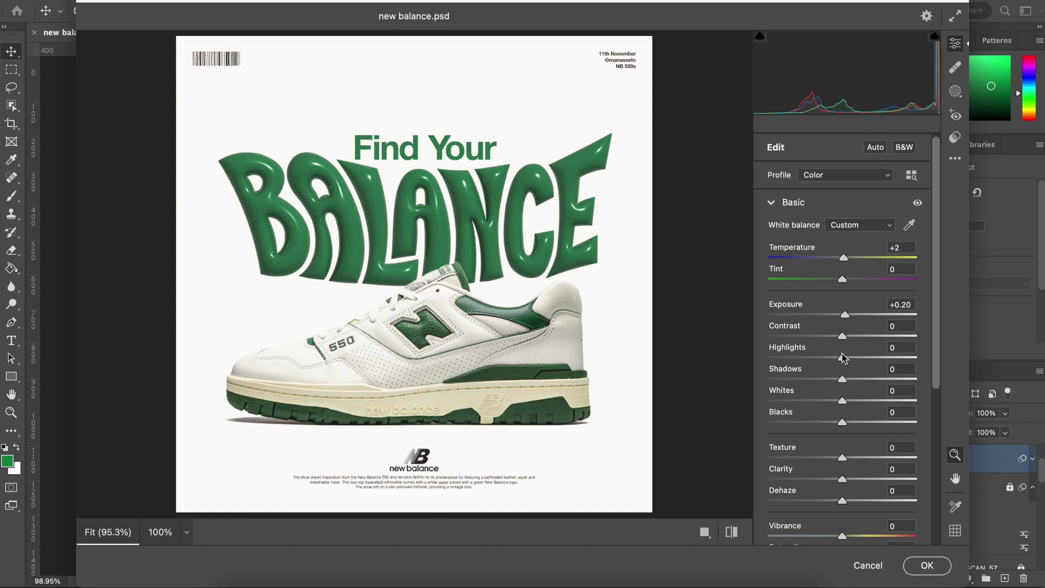
Step: Confirm the Camera Raw grade on Layer 30 and zoom around to review the poster
click(927, 565)
scroll(475, 314, down, 5)
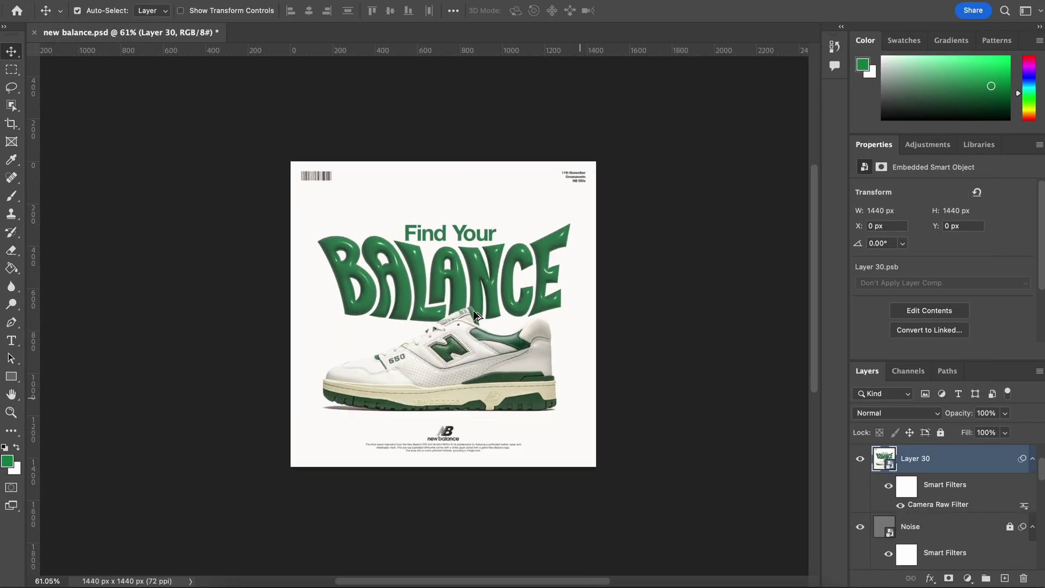
scroll(475, 314, up, 3)
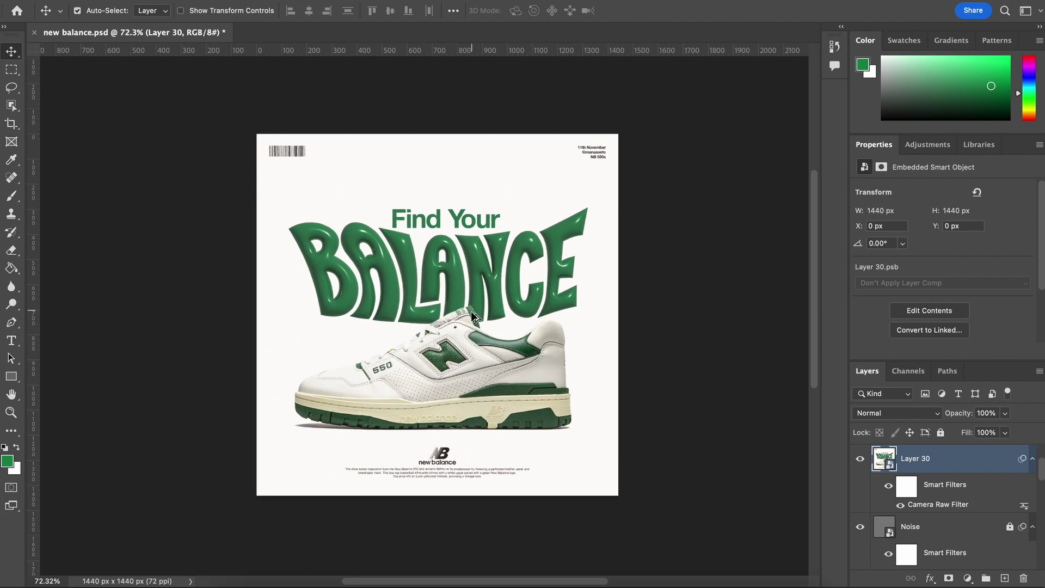
scroll(476, 309, up, 2)
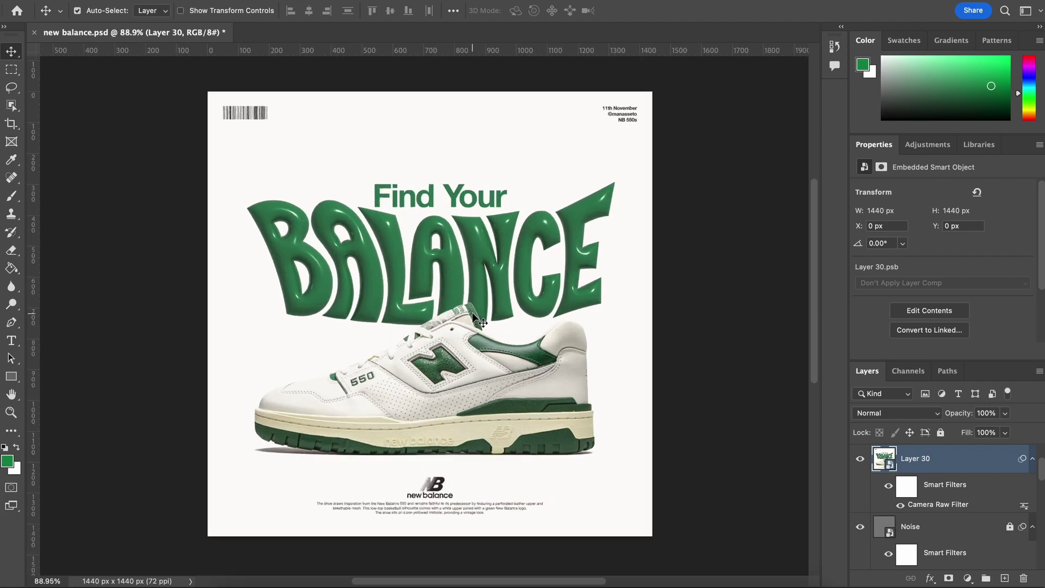